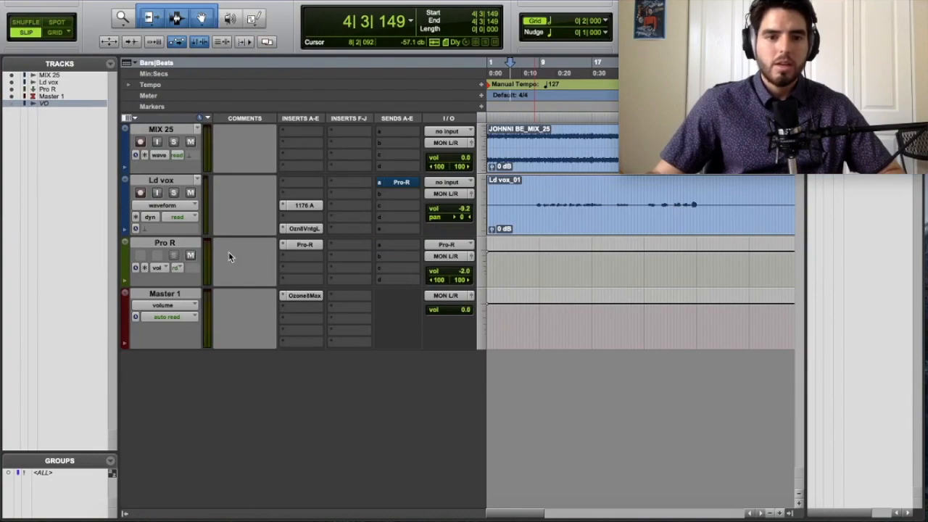
Step: Open the Pro-R reverb on the Pro R track to review its settings, and close it
left_click(319, 254)
left_click(239, 242)
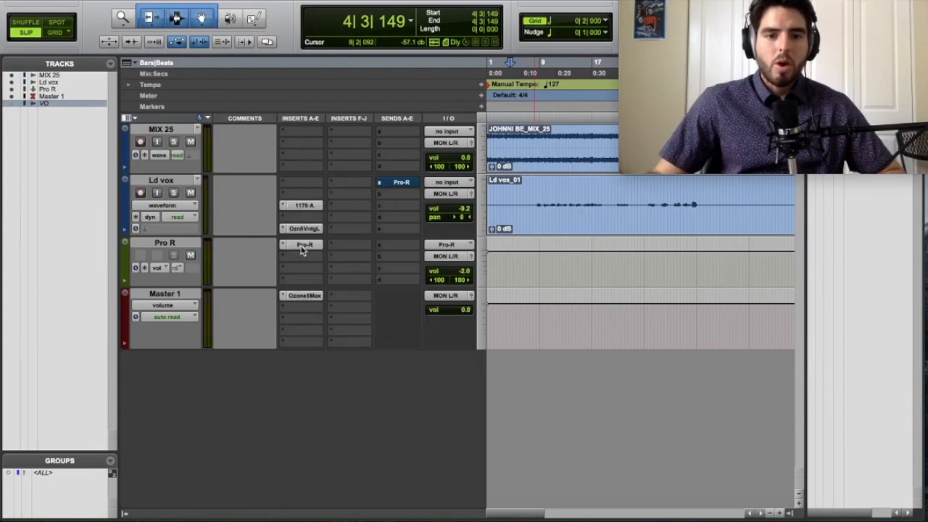
left_click(297, 244)
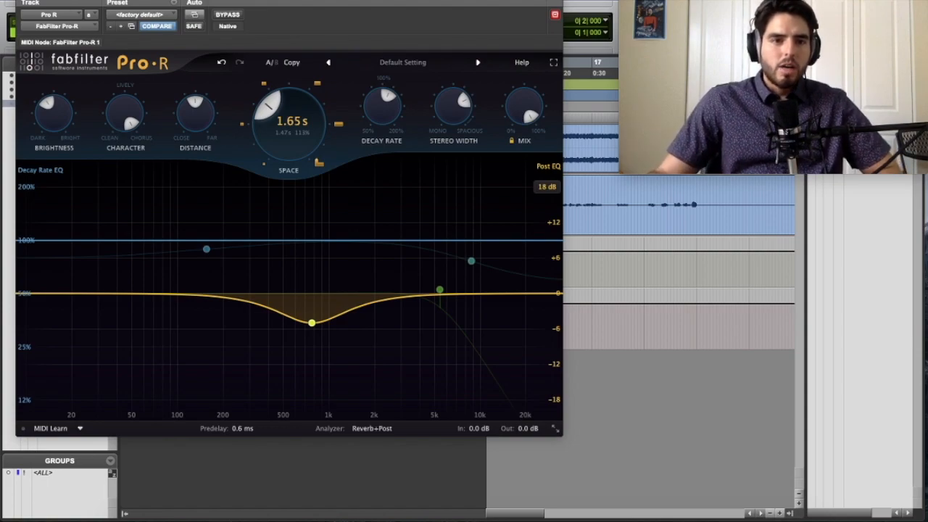
key("super+w")
left_click_drag(746, 3, 745, 351)
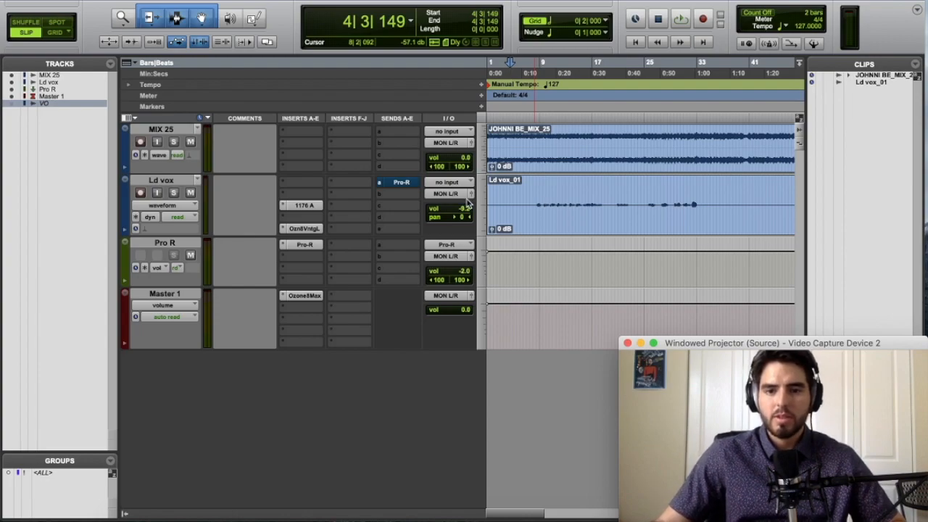
Step: Play the song from about bar 6 to hear the lead vocal with its current reverb send
left_click(491, 71)
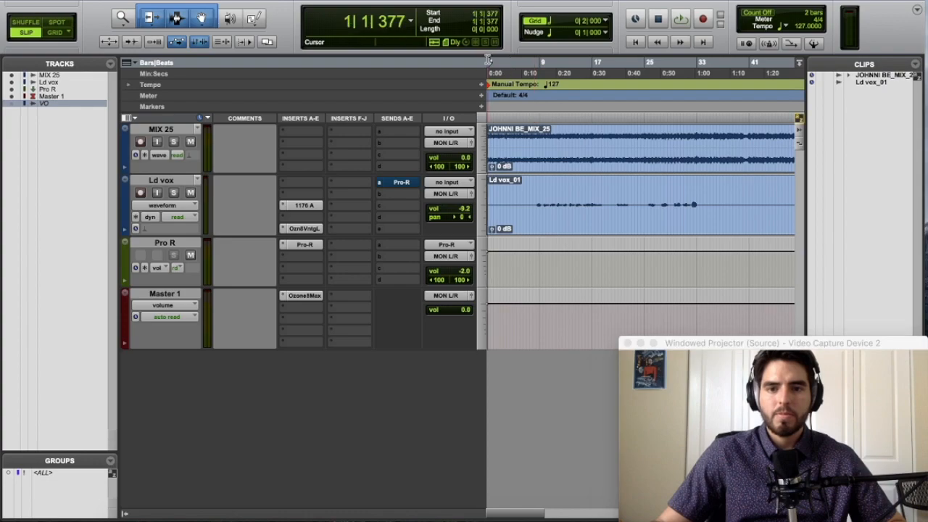
left_click(526, 71)
key("space")
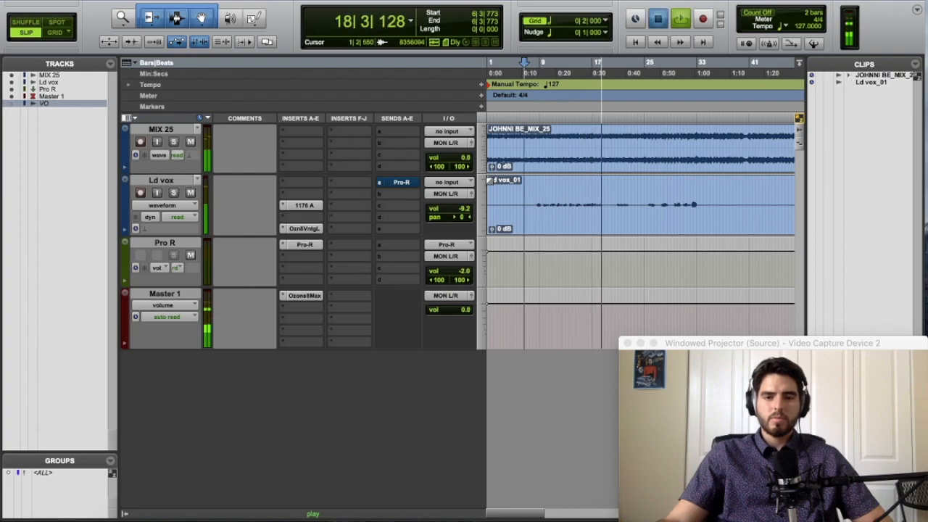
key("space")
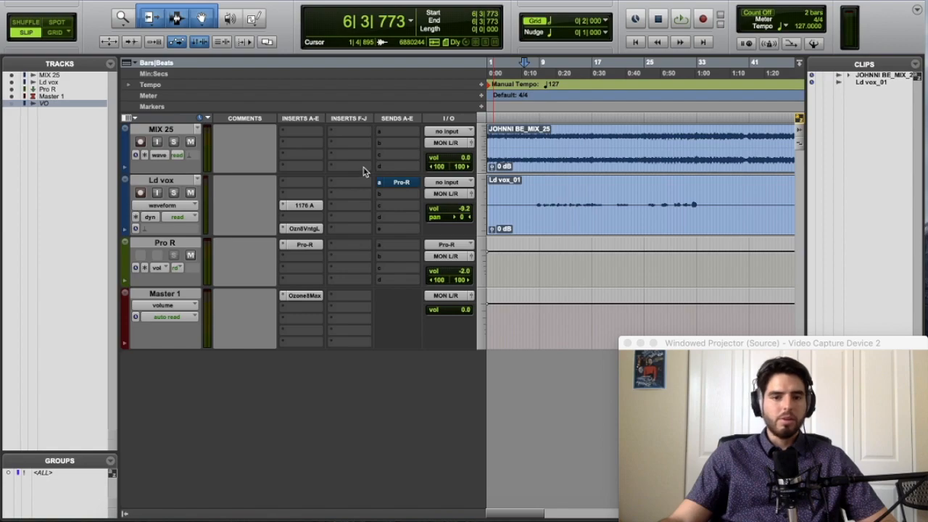
Step: Pull the Ld vox track's Pro-R send down to -19.5 dB and raise it gradually to -2.2 dB during playback
left_click(401, 183)
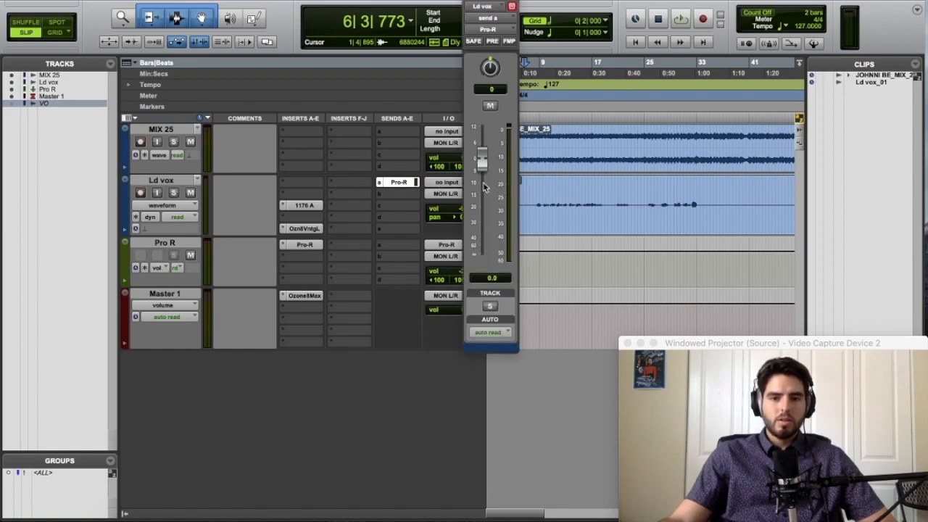
left_click_drag(483, 211, 484, 209)
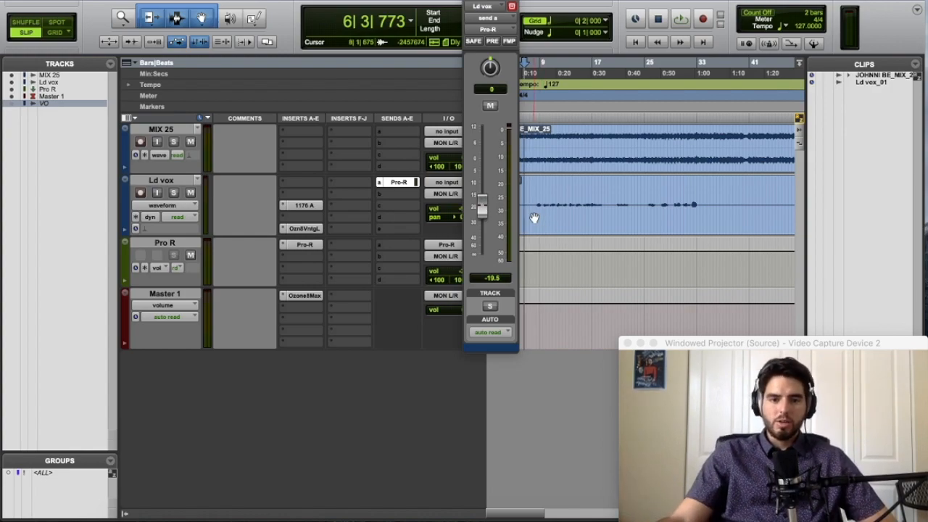
key("space")
left_click_drag(487, 208, 485, 205)
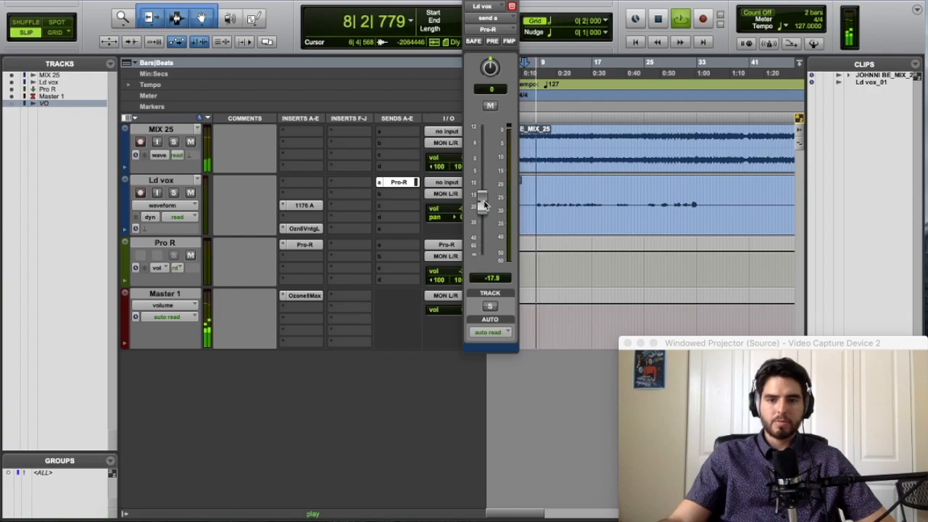
left_click_drag(484, 200, 482, 172)
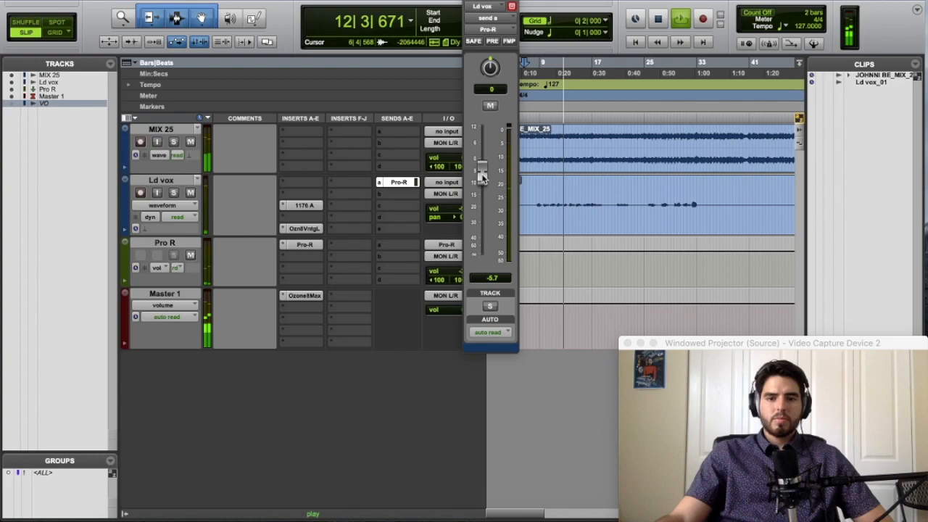
left_click_drag(482, 177, 483, 168)
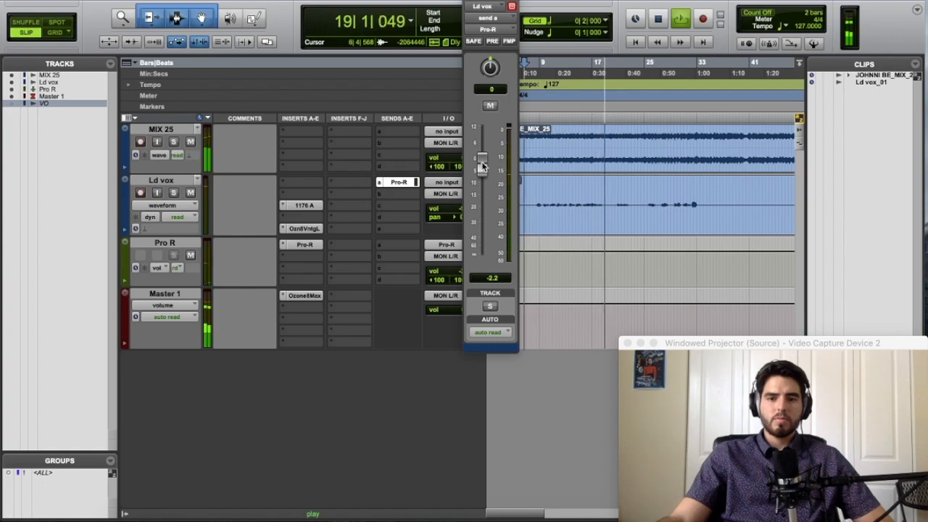
key("space")
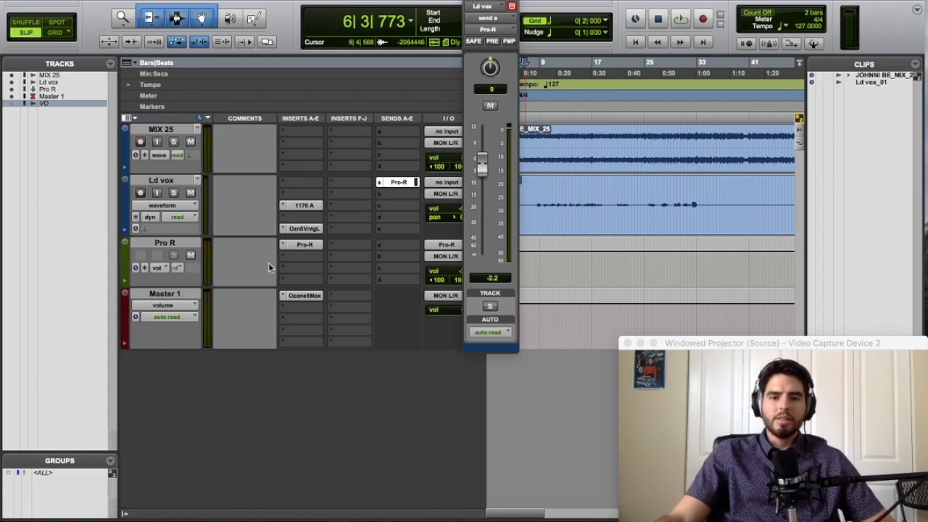
Step: Open the Pro-R reverb, check its EQ points, and set the Decay Rate to 100% so the decay time is 1.47 s
left_click(304, 246)
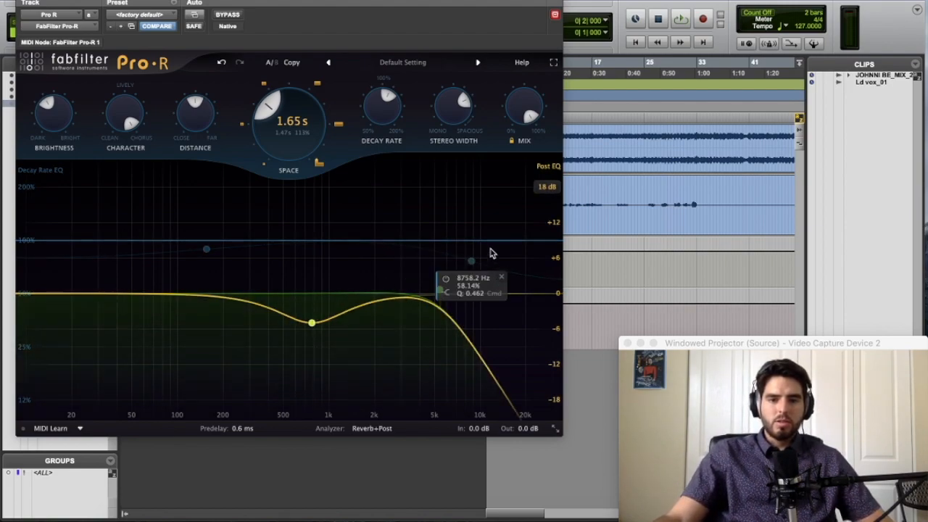
left_click(445, 279)
mouse_move(207, 251)
left_click(181, 269)
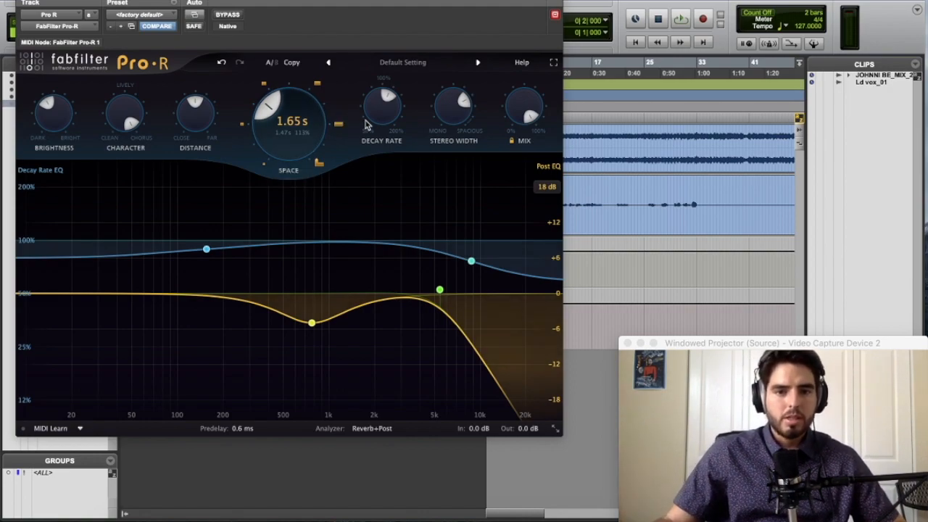
left_click_drag(383, 105, 384, 101)
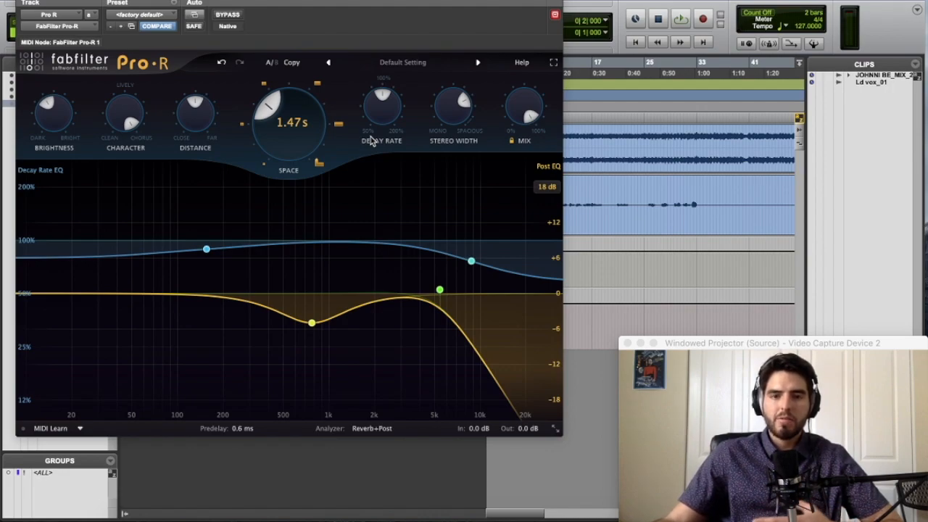
mouse_move(386, 123)
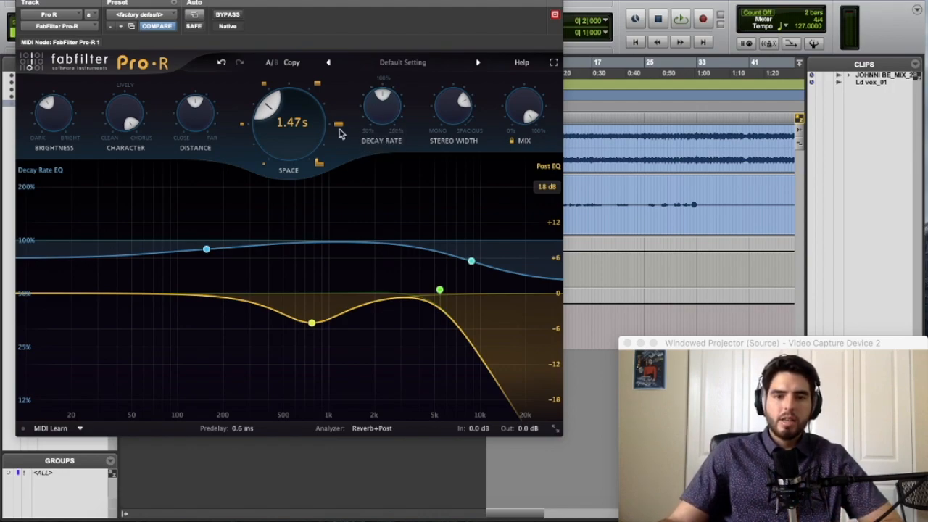
mouse_move(314, 136)
mouse_move(284, 100)
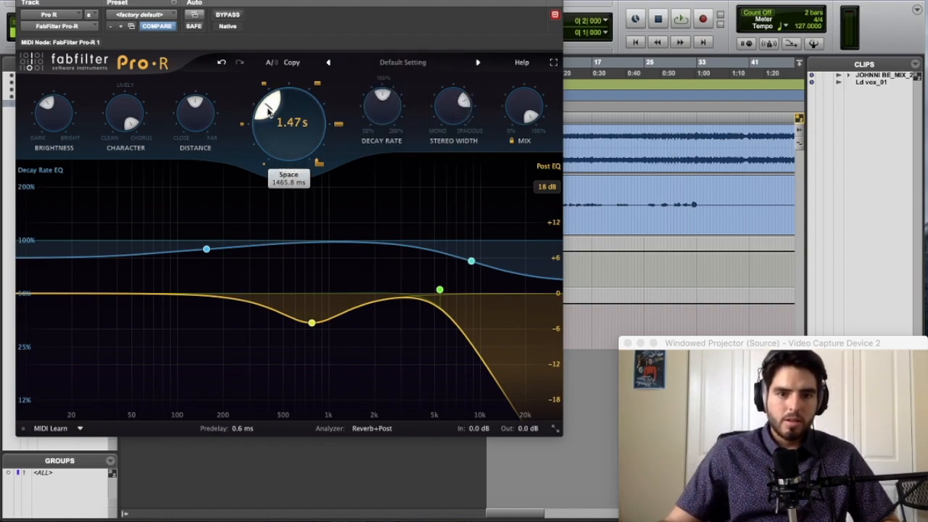
key("space")
key("space")
key("super+w")
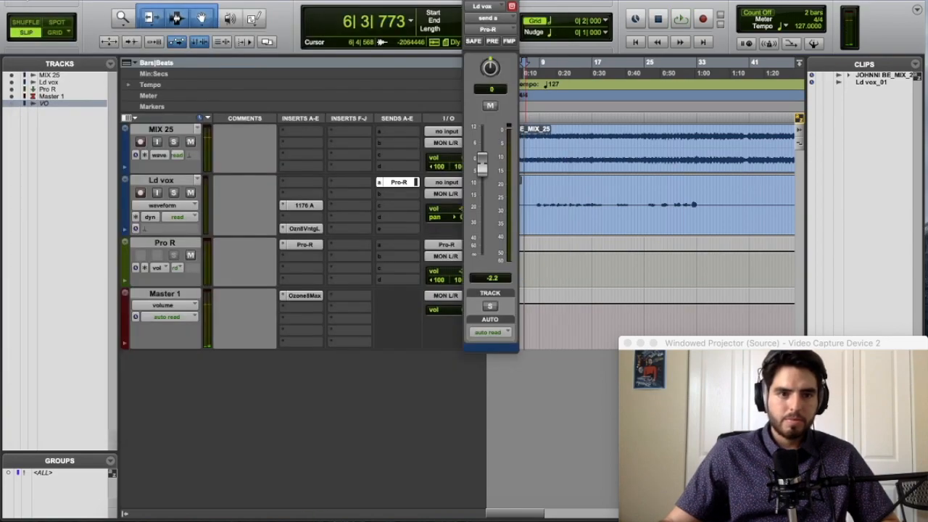
Step: Solo and play the Ld vox track, and move Pro-R's Post EQ high-cut point up to about 7 kHz
left_click(173, 192)
key("space")
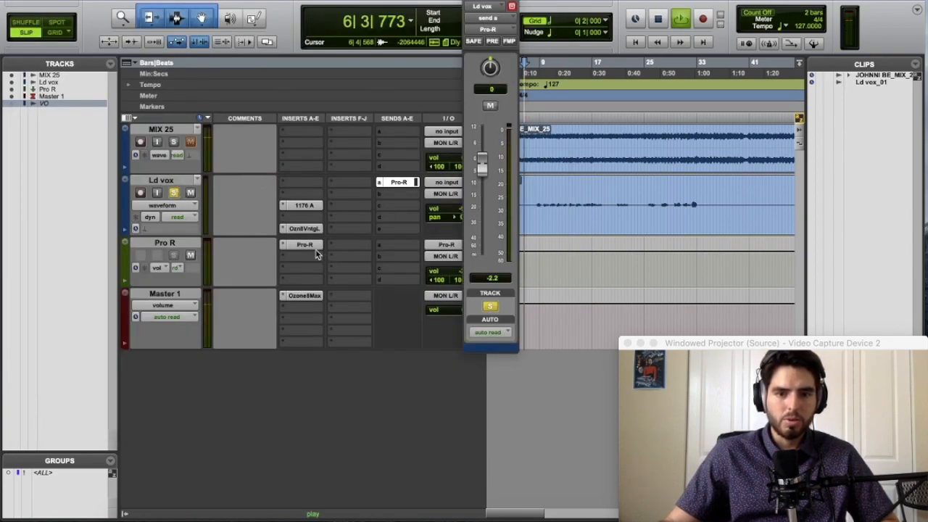
left_click(308, 246)
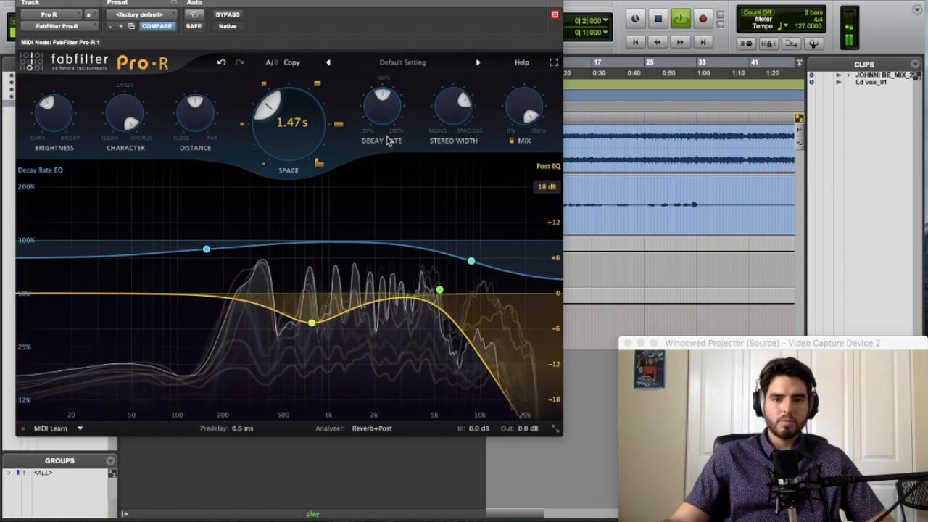
mouse_move(439, 291)
left_click_drag(439, 290, 454, 290)
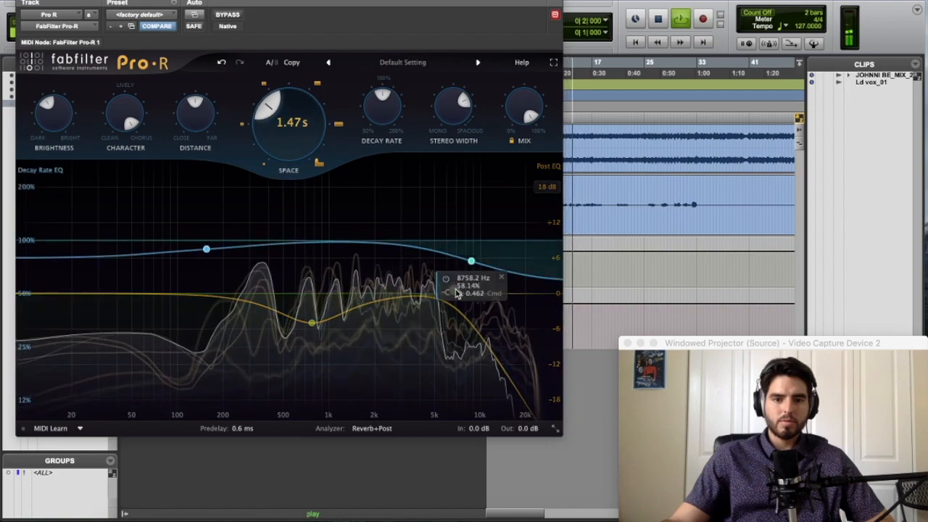
Step: Raise Pro-R's Space to about 3.19 s while listening to the soloed vocal, and close the reverb
mouse_move(293, 124)
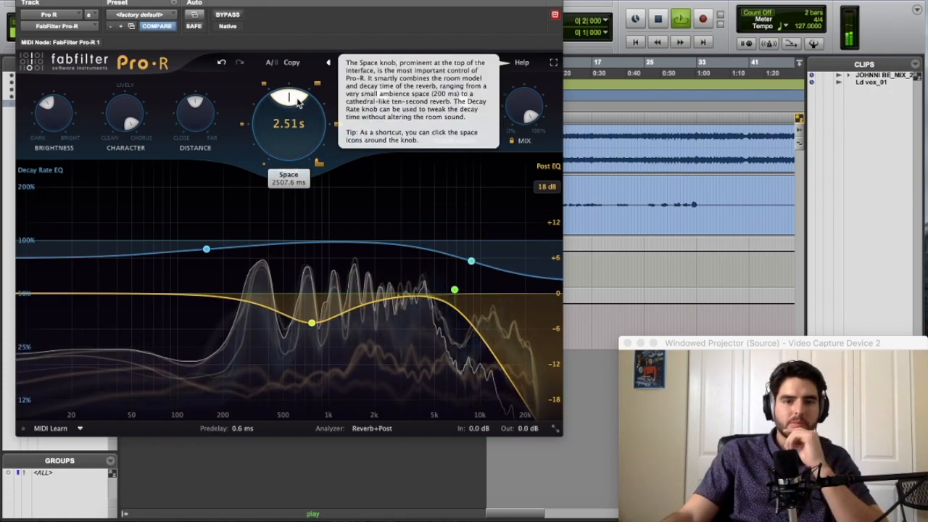
left_click_drag(296, 103, 304, 103)
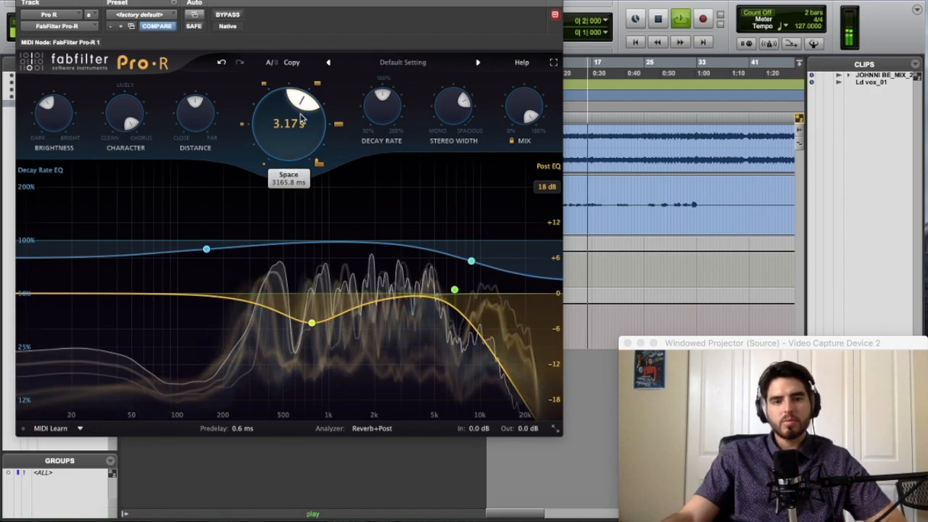
key("space")
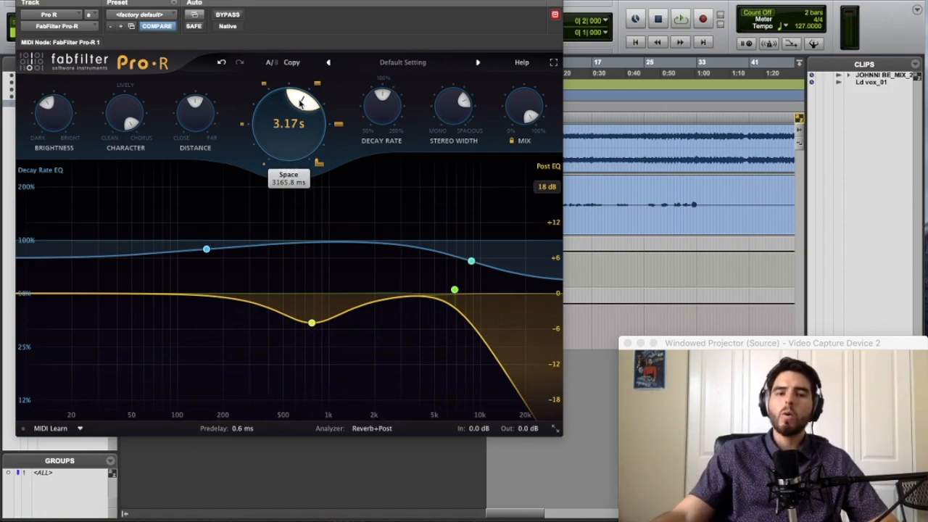
mouse_move(300, 103)
left_mouse_down()
mouse_move(276, 106)
mouse_move(304, 97)
left_mouse_up()
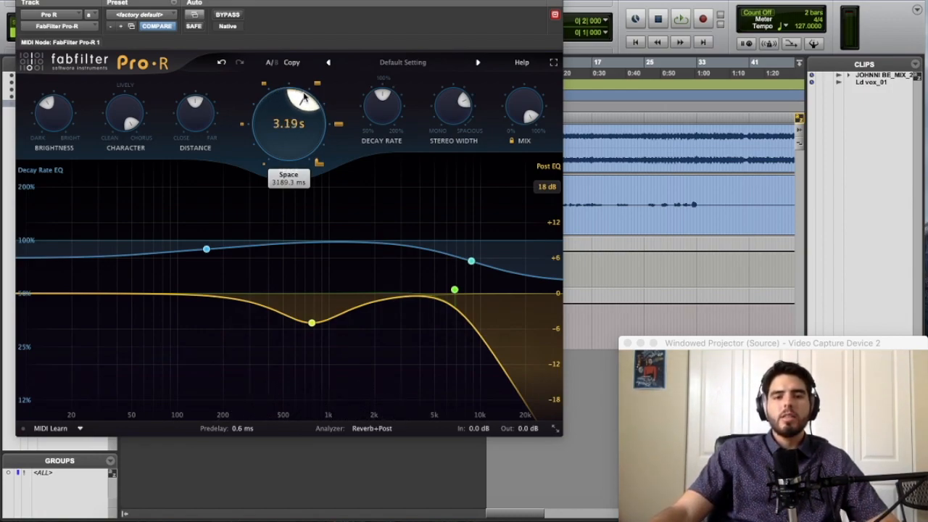
left_click(26, 1)
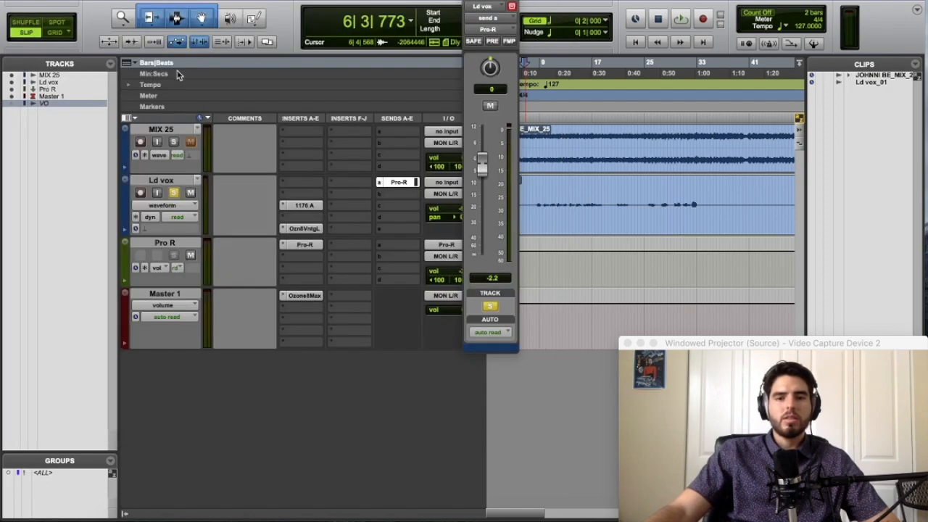
Step: Unsolo the Ld vox track during playback and raise its Pro-R send to -0.4 dB
key("space")
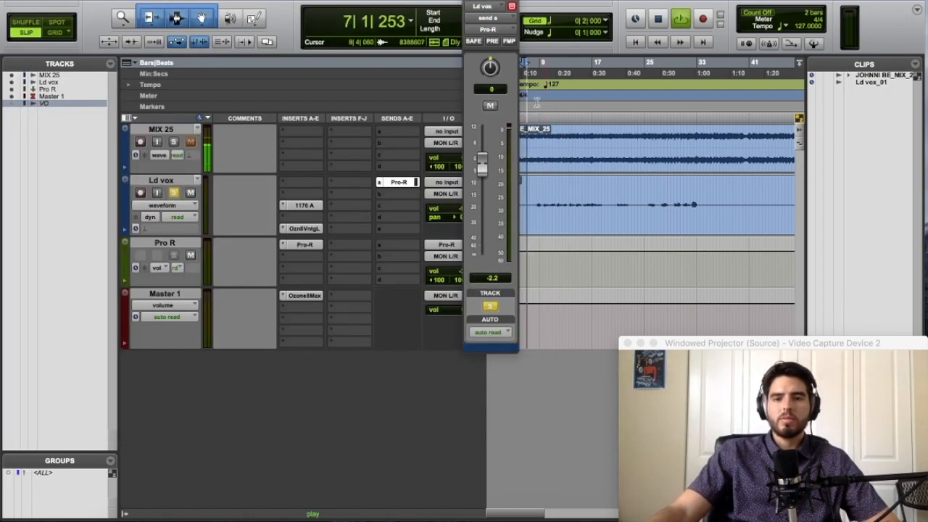
left_click(173, 193)
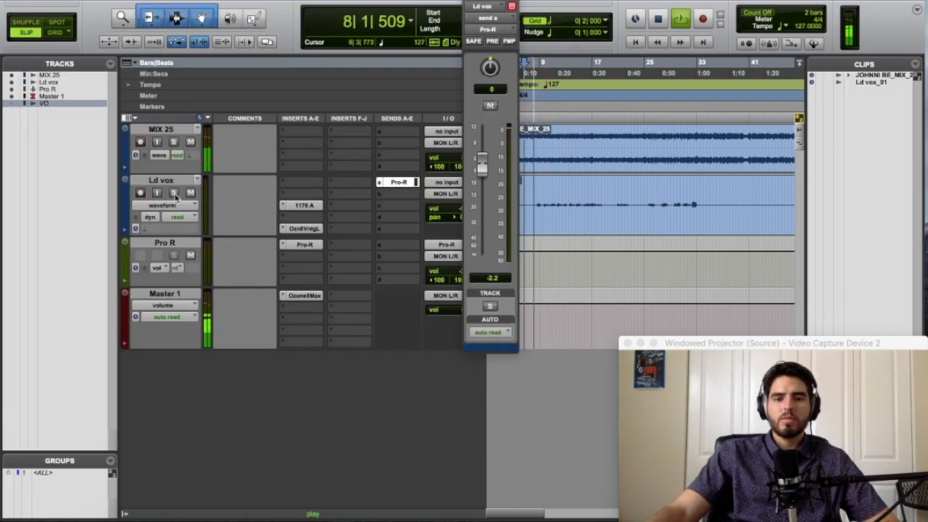
left_click_drag(483, 166, 484, 162)
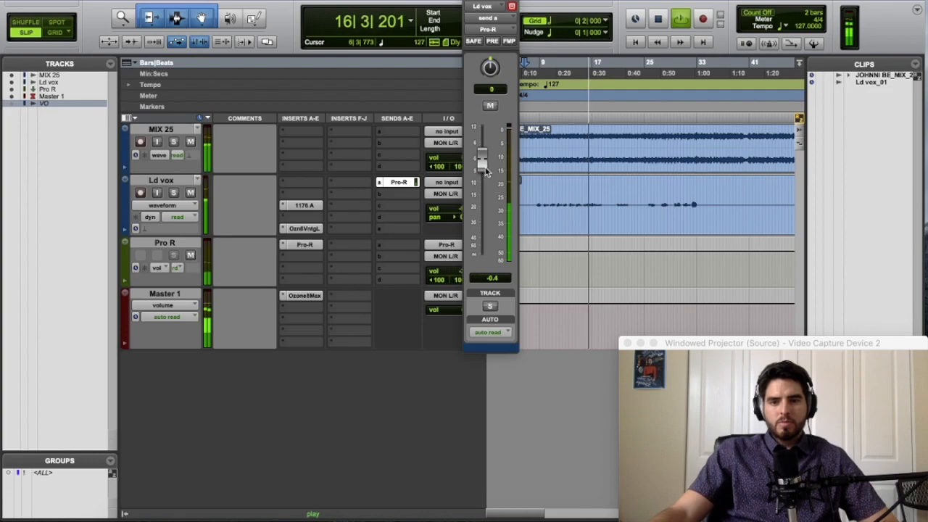
key("space")
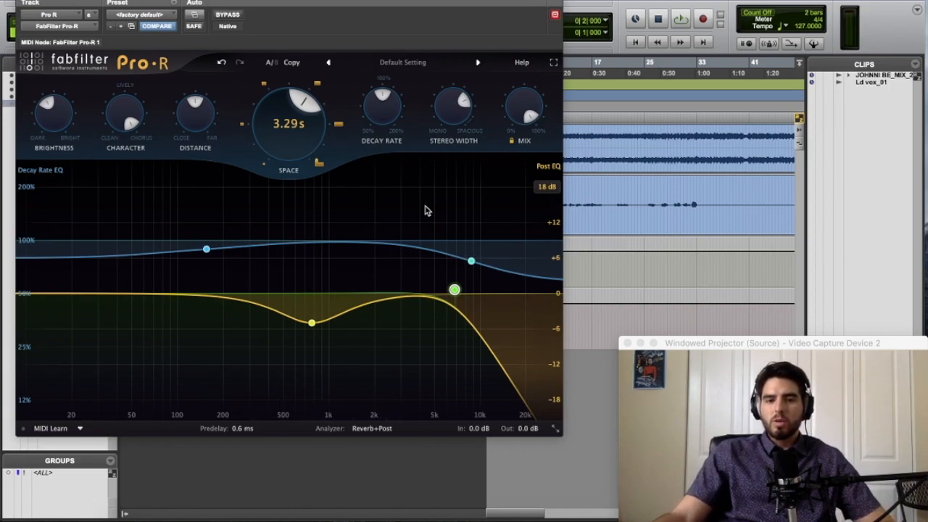
Step: Reduce Pro-R's Space to about 1.47 s, and raise it to about 2.02 s while the full mix plays
mouse_move(296, 108)
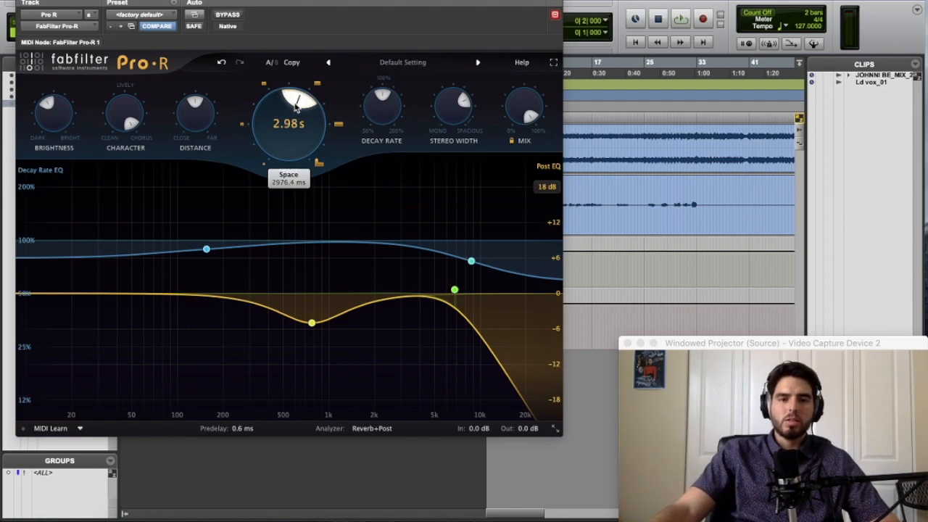
left_click_drag(285, 115, 289, 124)
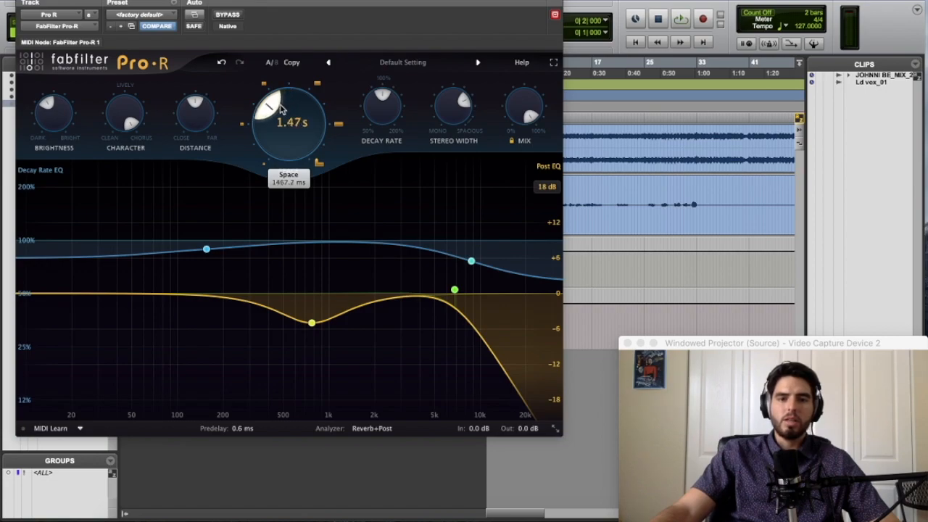
left_click(24, 1)
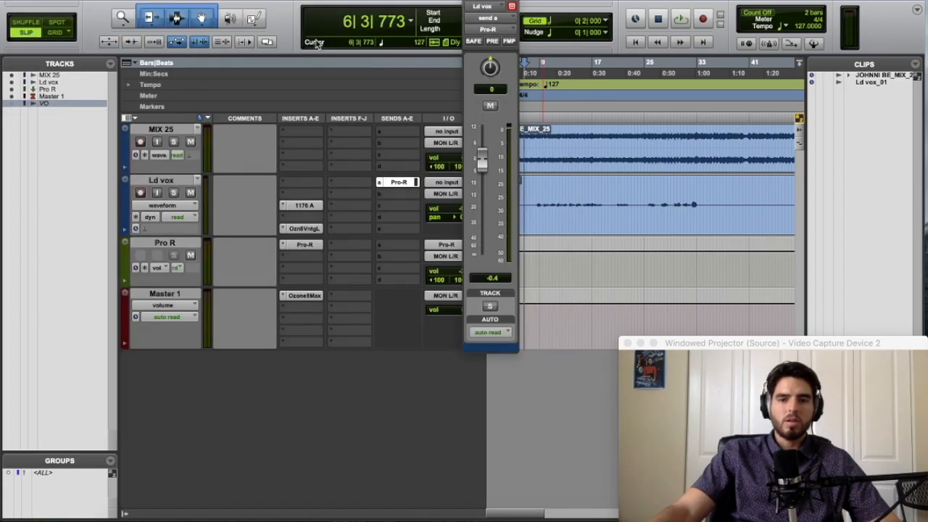
key("space")
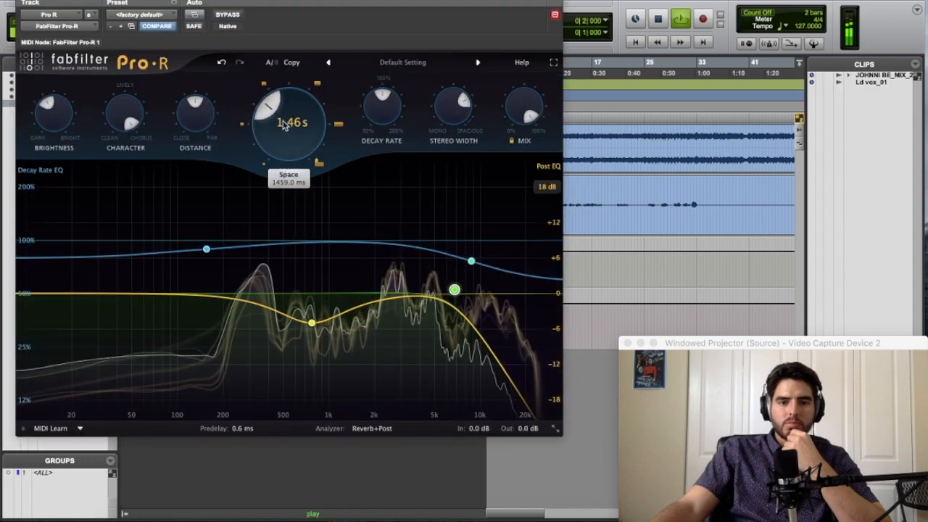
left_click_drag(283, 119, 275, 93)
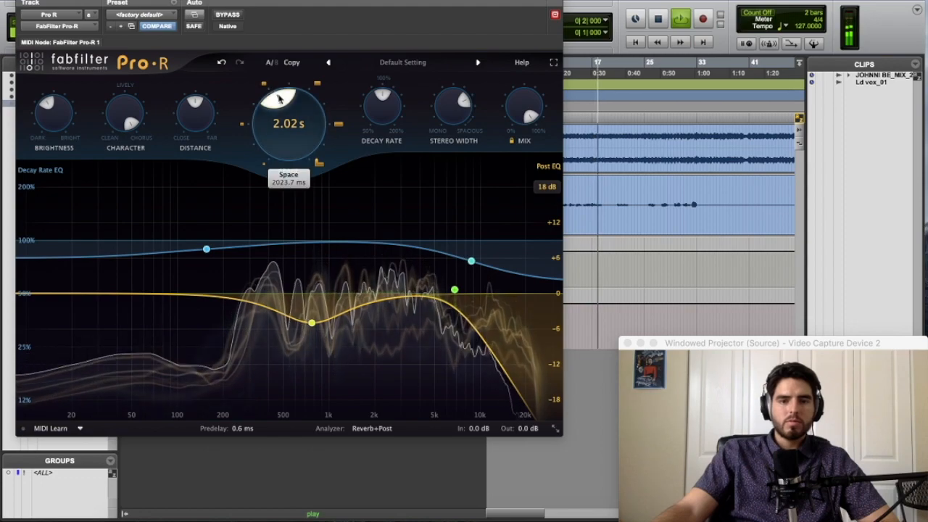
Step: Stop playback and reduce Pro-R's Space to about 1.51 s
mouse_move(288, 100)
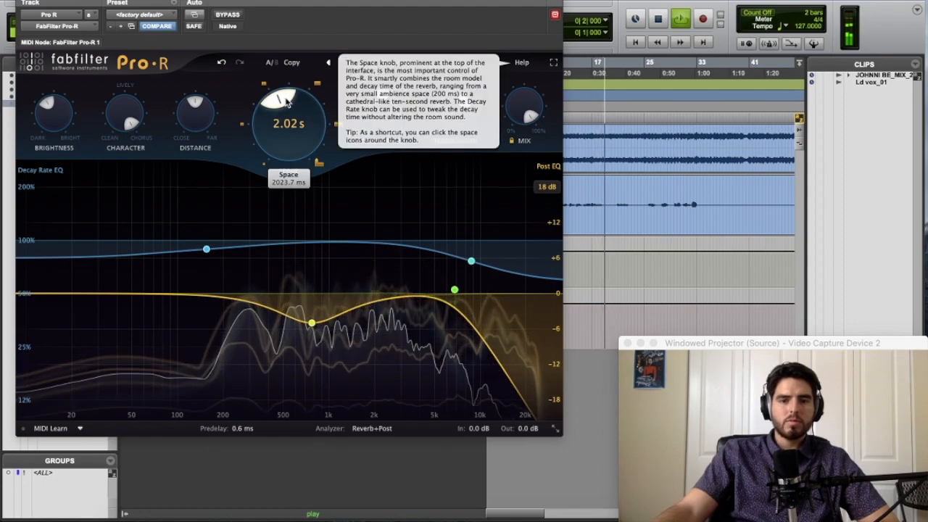
key("space")
left_click_drag(288, 102, 282, 97)
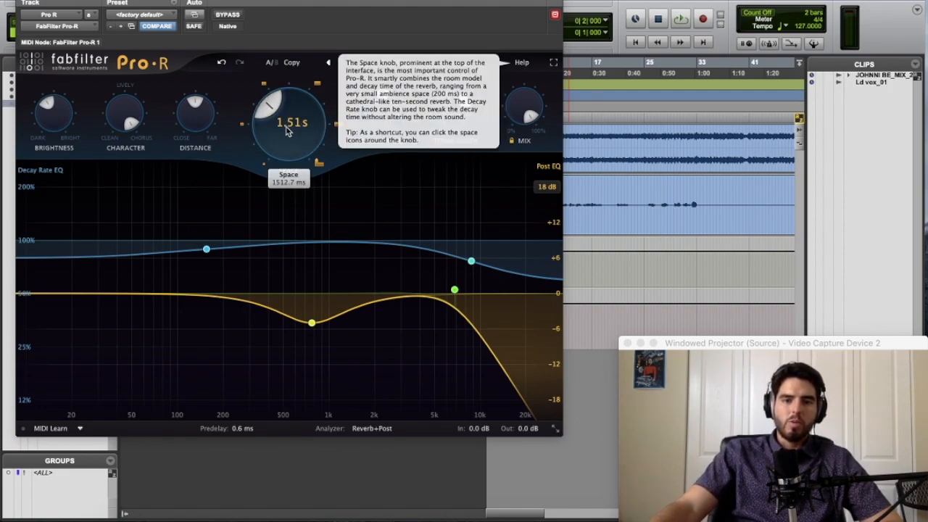
mouse_move(387, 98)
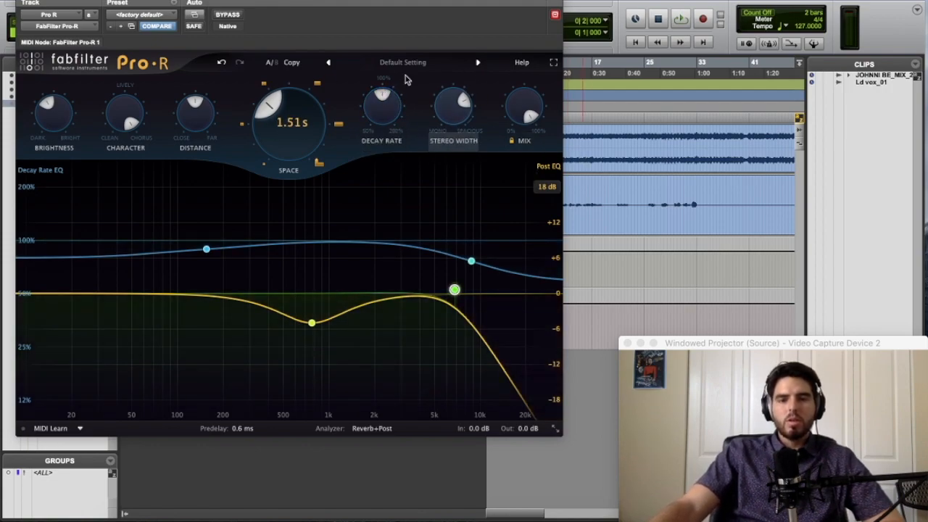
mouse_move(454, 291)
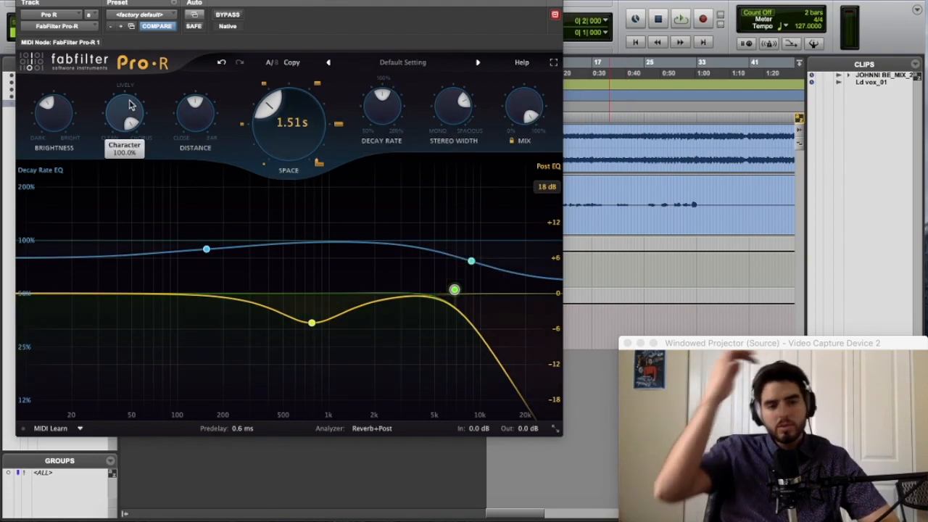
Step: Turn Pro-R's Brightness down to 0%, close the reverb and start playback
mouse_move(131, 105)
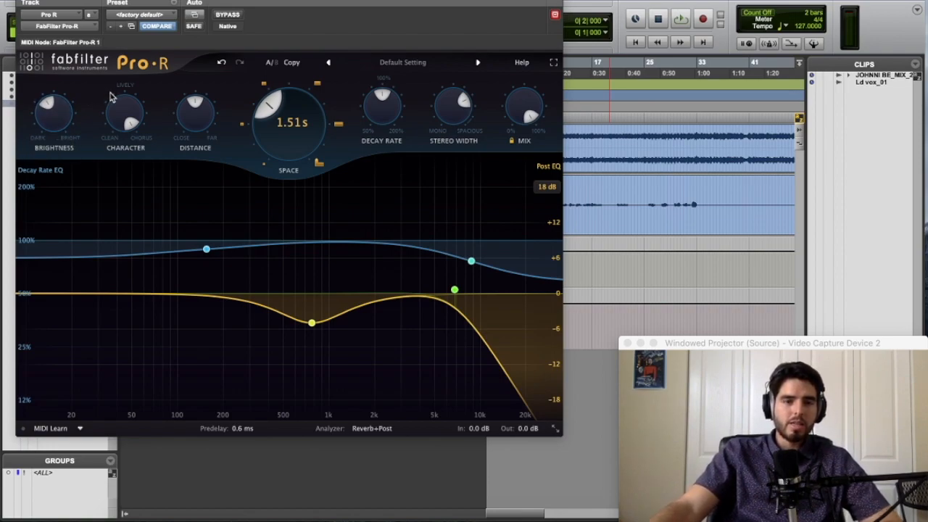
mouse_move(50, 103)
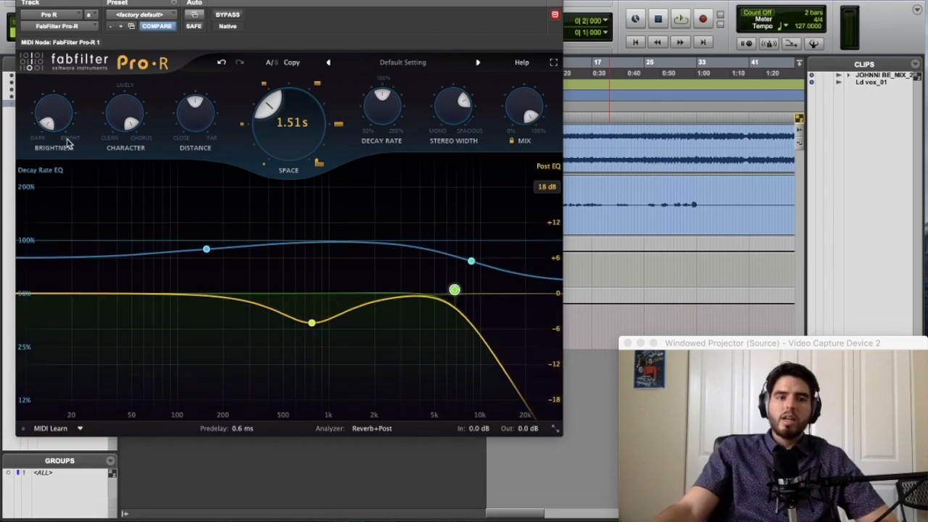
mouse_move(52, 132)
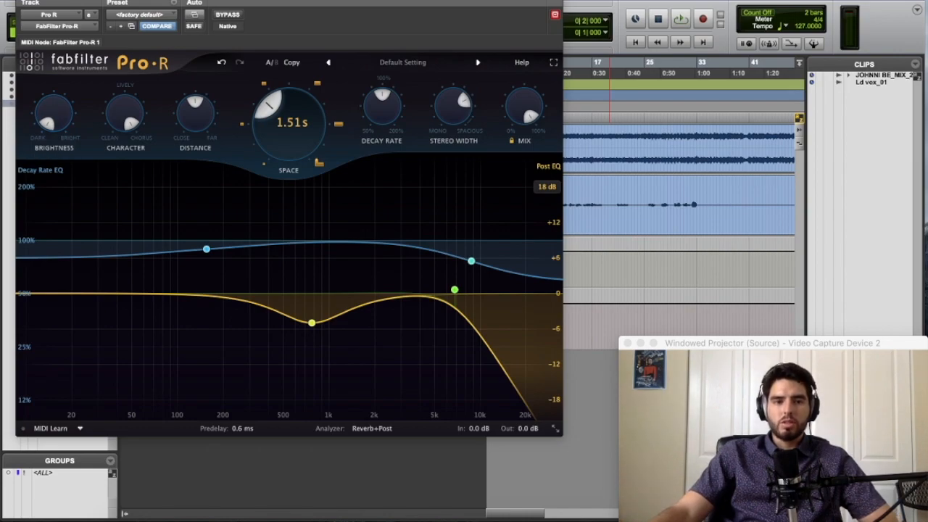
left_click(22, 0)
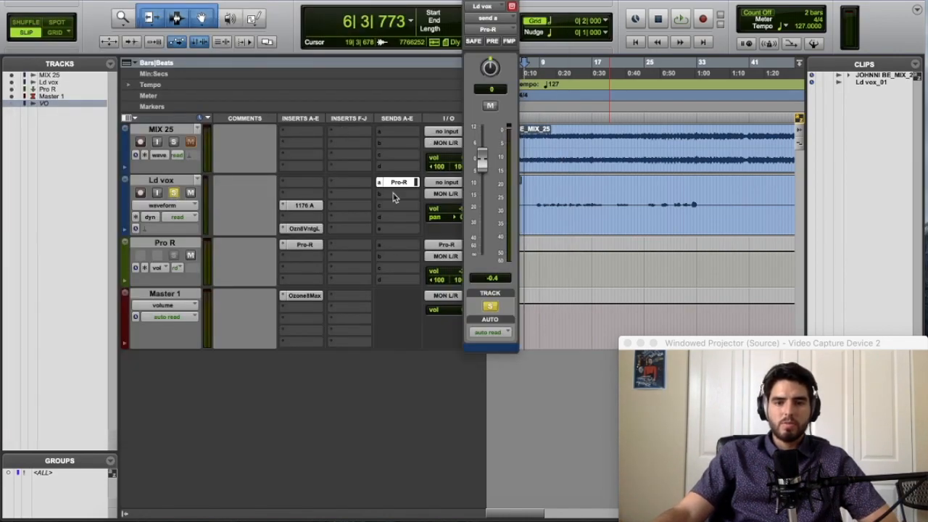
key("space")
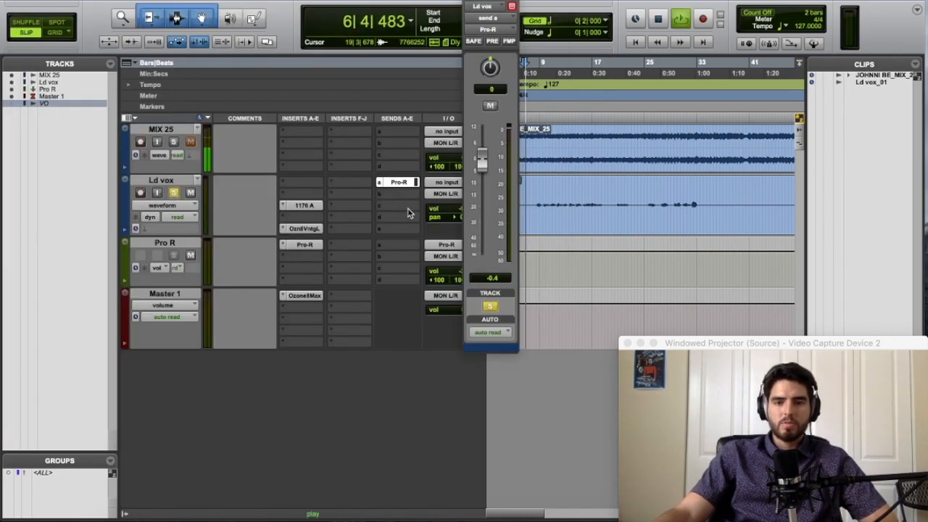
Step: Reopen Pro-R, raise Brightness to about its midpoint during playback, stop, and settle it slightly toward Dark
left_click(304, 245)
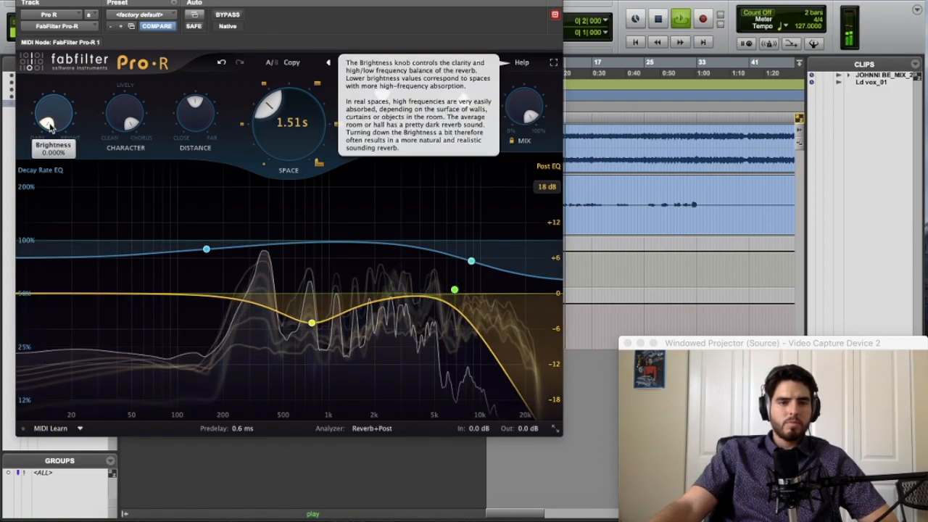
left_click_drag(52, 130, 60, 100)
key("space")
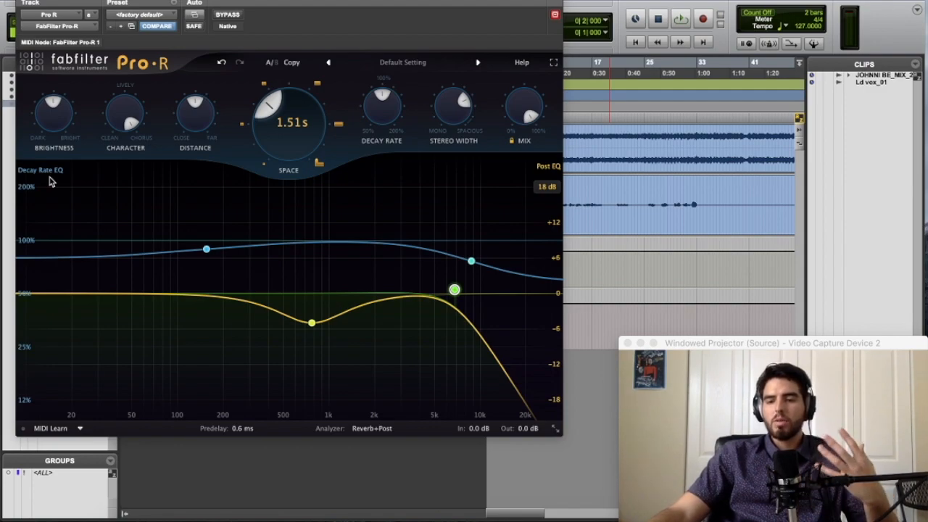
mouse_move(58, 125)
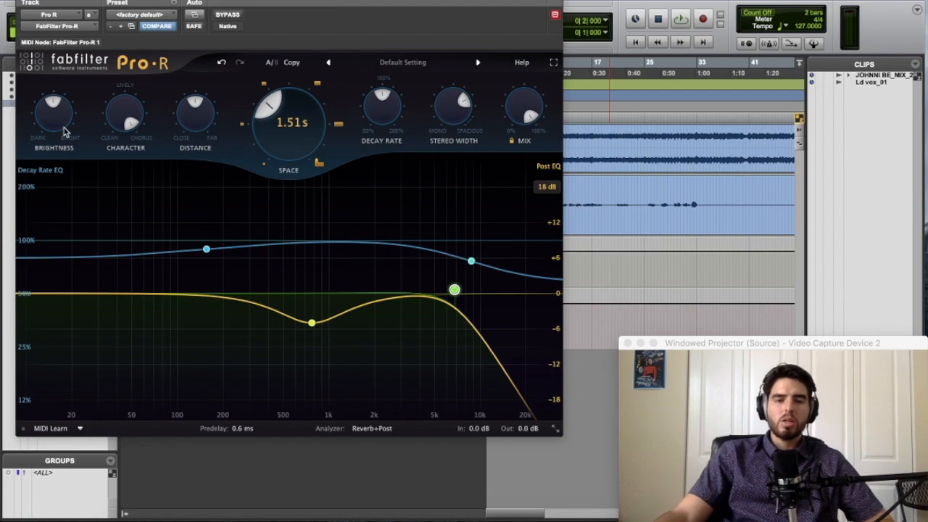
mouse_move(58, 103)
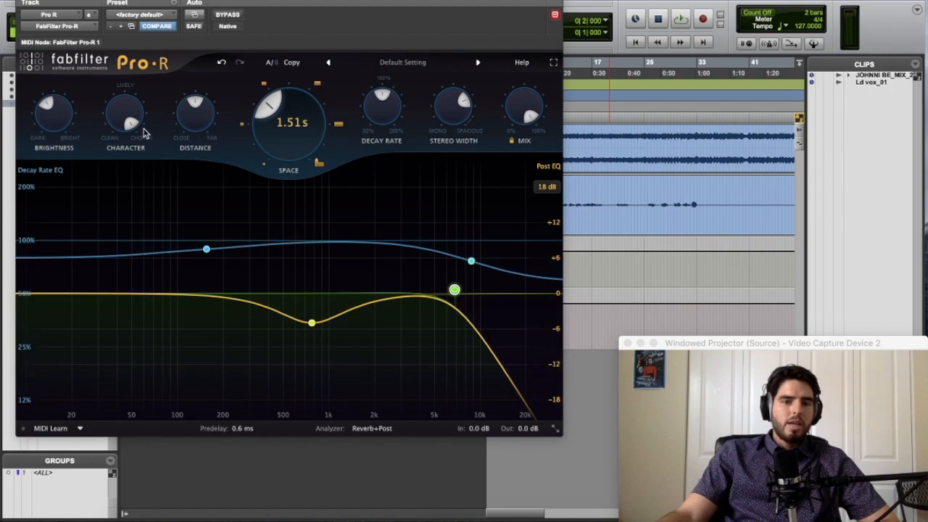
Step: Lower Pro-R's Character to about 50%
mouse_move(114, 111)
left_click_drag(132, 124, 127, 102)
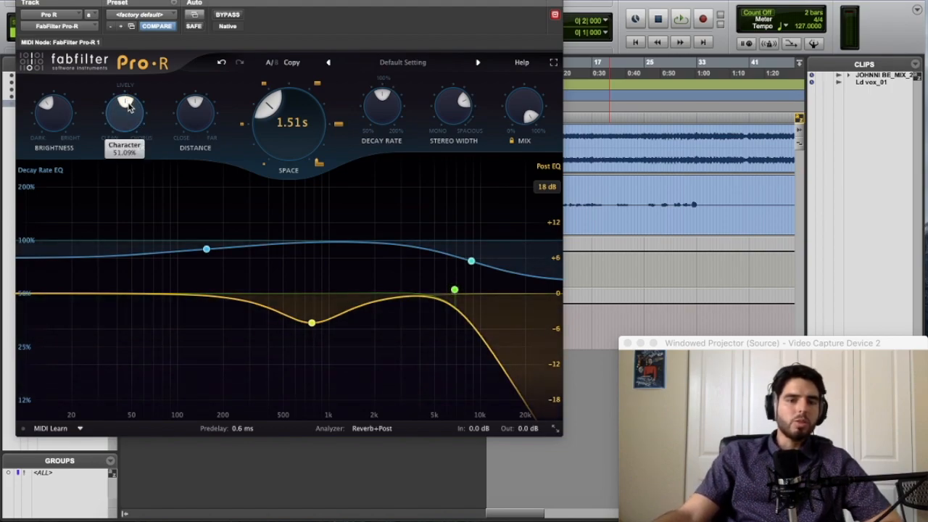
mouse_move(128, 106)
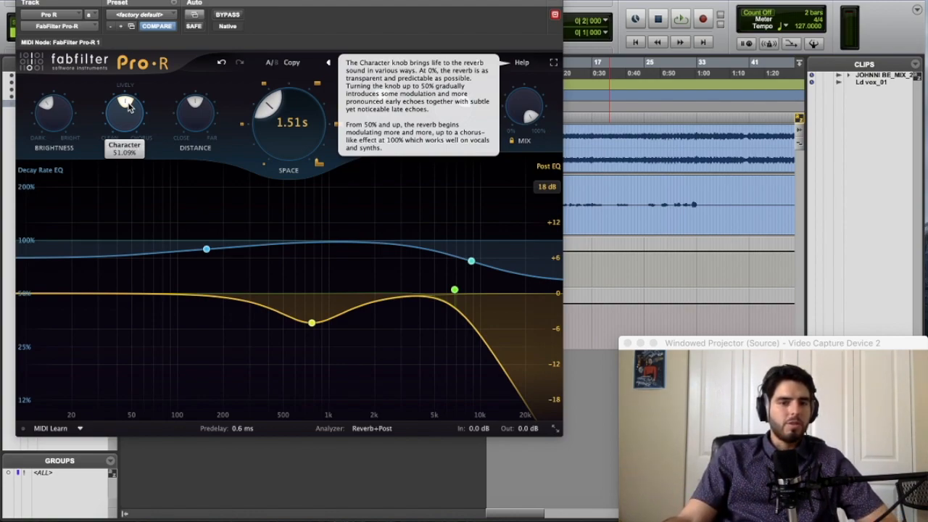
scroll(128, 106, "up", 2)
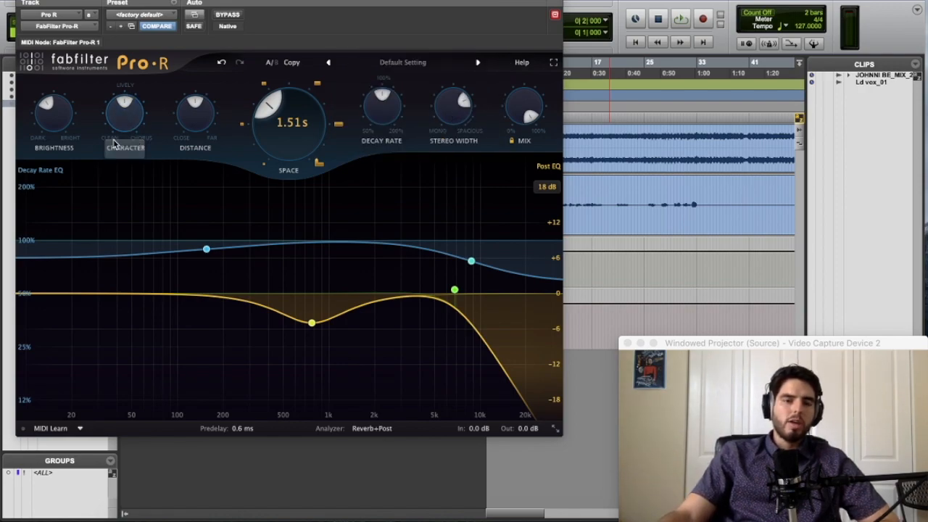
mouse_move(128, 102)
left_mouse_down()
mouse_move(138, 117)
mouse_move(132, 148)
mouse_move(136, 104)
left_mouse_up()
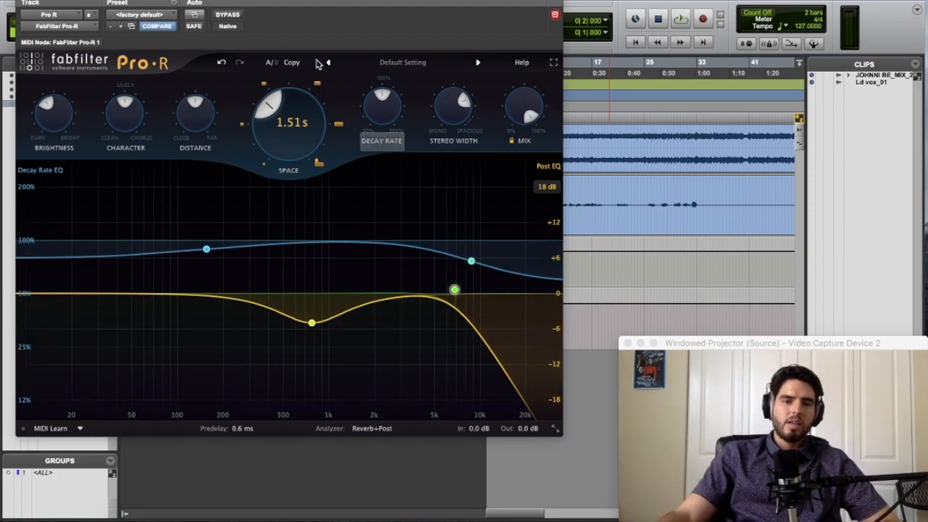
Step: Play the full mix from the start of the Ld vox phrases and reopen Pro-R
left_click(21, 1)
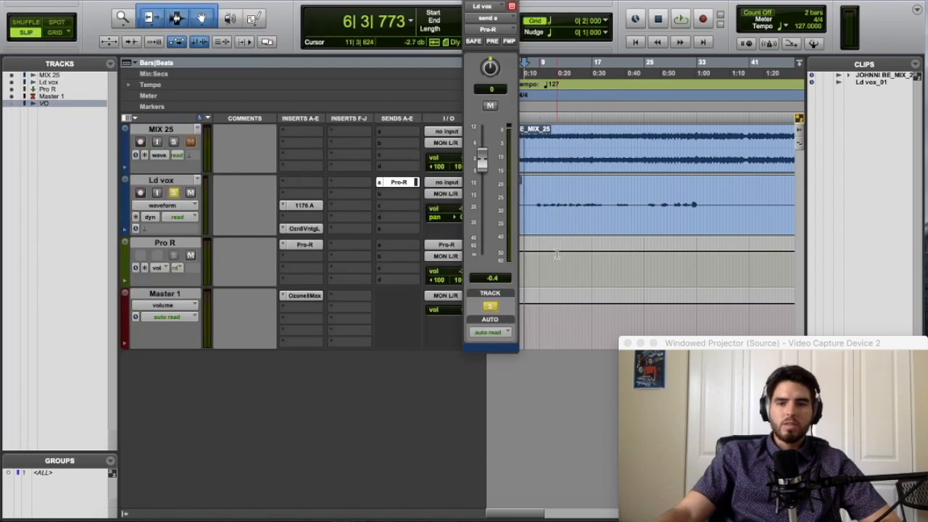
left_click(537, 200)
key("space")
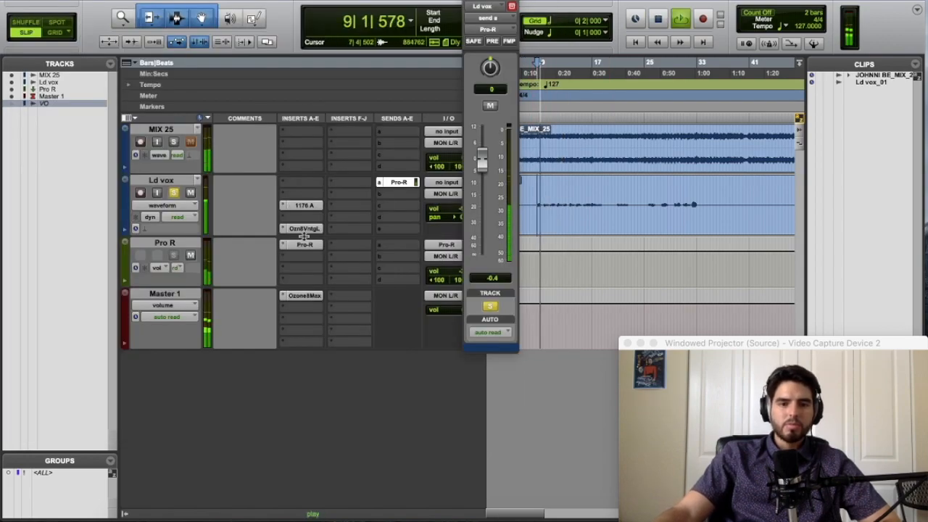
left_click(305, 244)
mouse_move(126, 101)
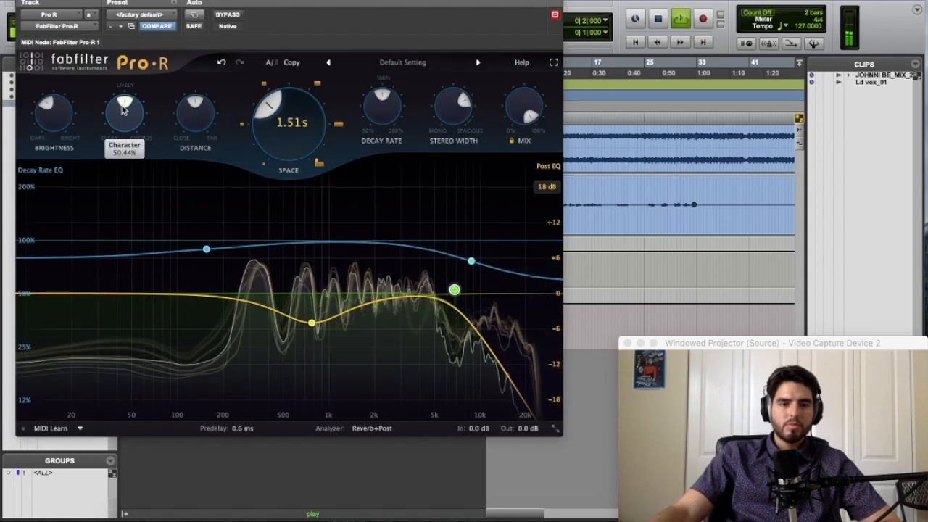
Step: Raise Pro-R's Character to 100% while the mix plays, and stop playback
left_click_drag(126, 102, 128, 126)
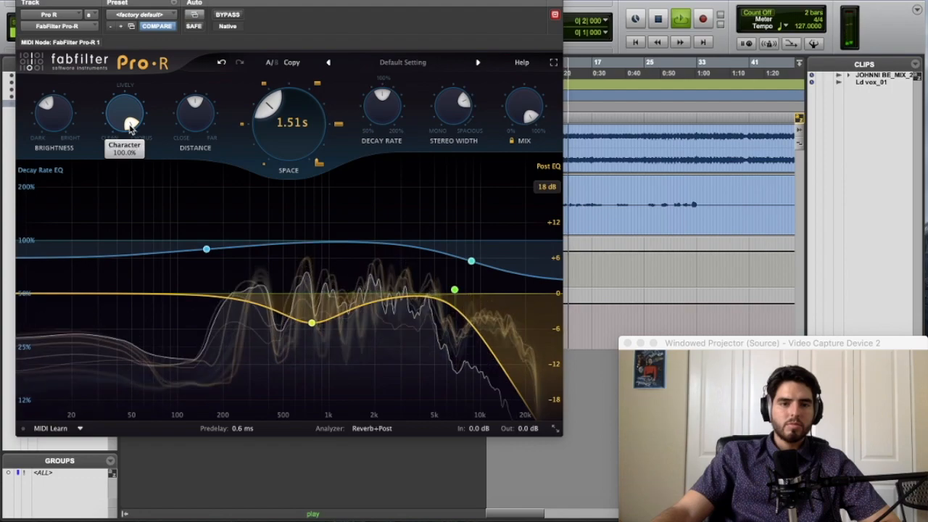
left_click_drag(130, 125, 127, 129)
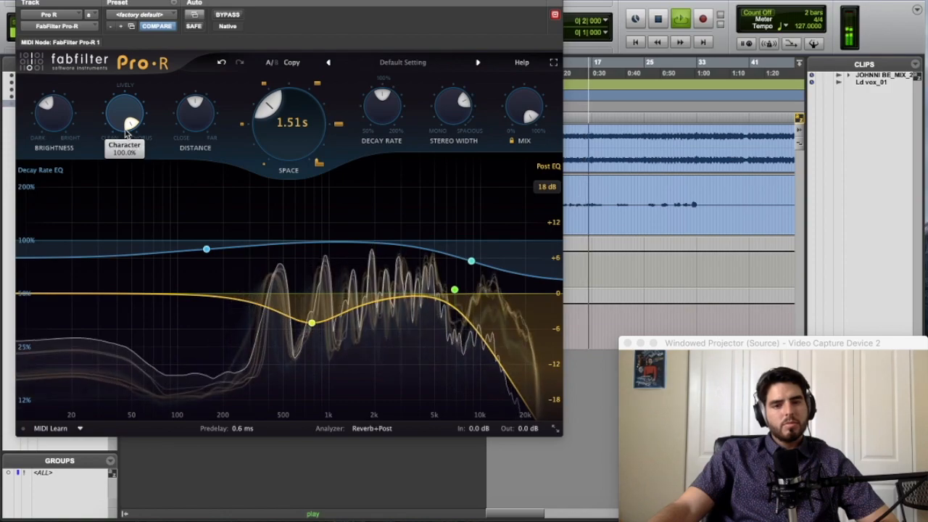
key("space")
Step: Lower Pro-R's Character to 0% and audition it in the full mix
left_click_drag(125, 130, 107, 158)
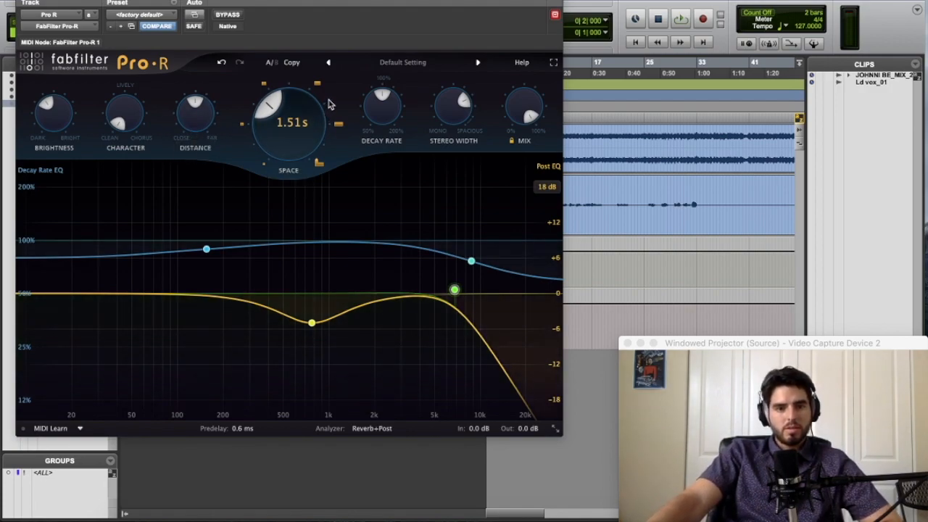
key("space")
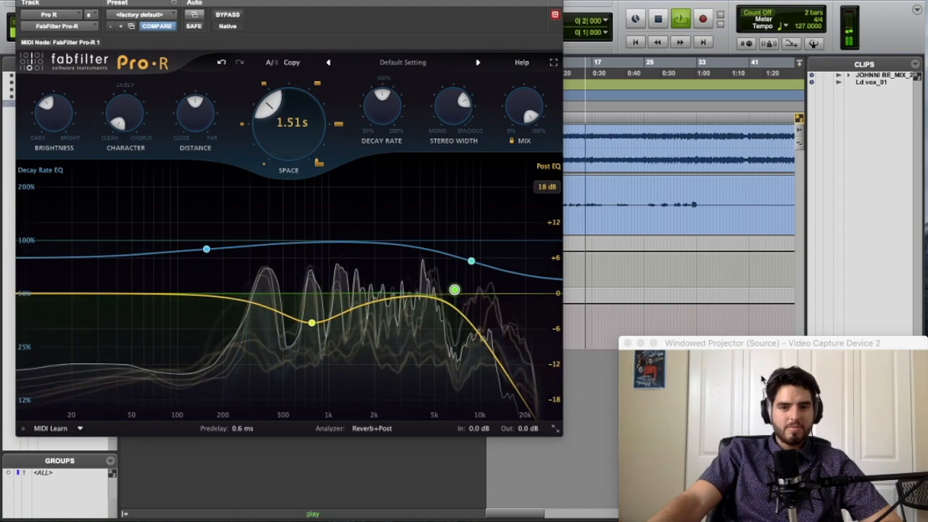
key("space")
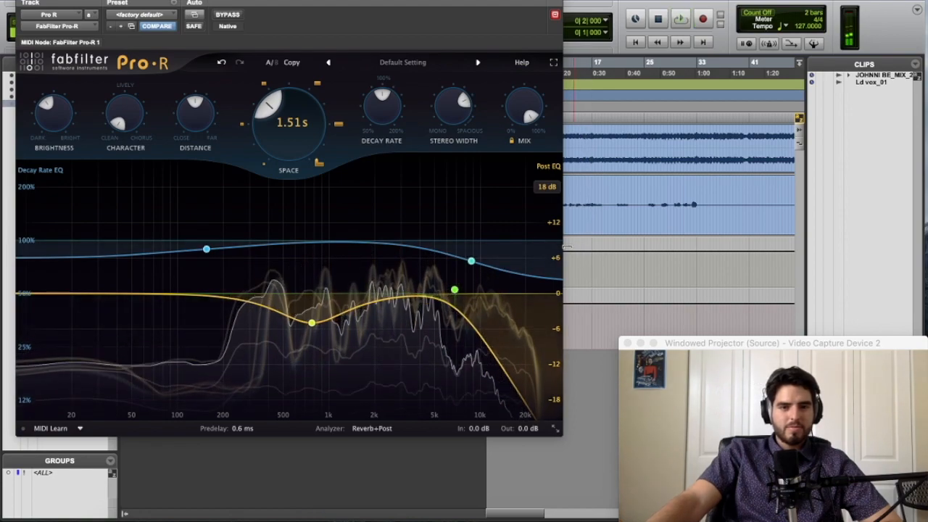
Step: Raise Pro-R's Character from clean to full chorus at 100%, and play the mix again
mouse_move(122, 119)
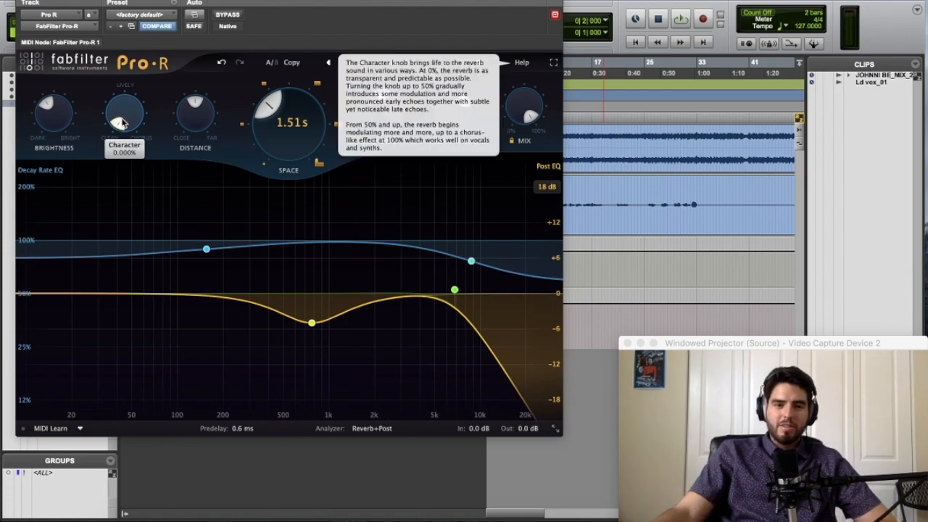
left_click_drag(120, 125, 137, 82)
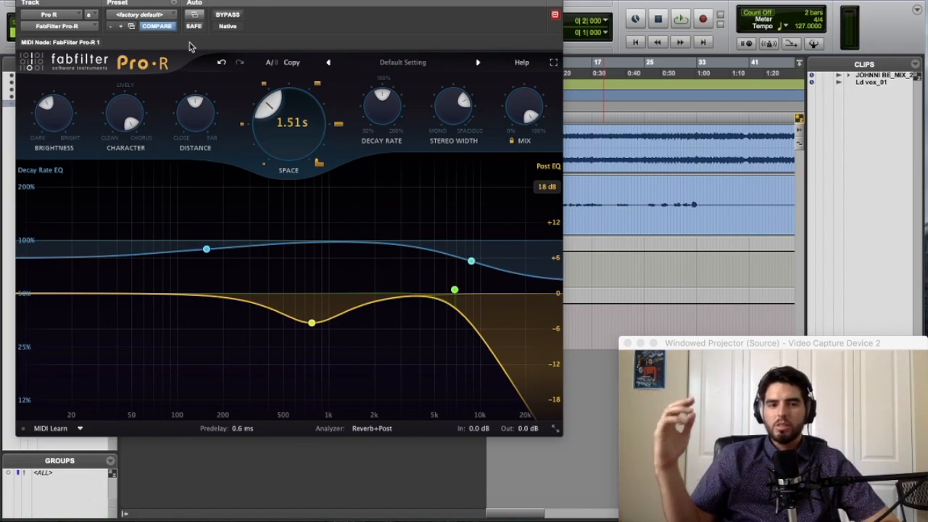
key("space")
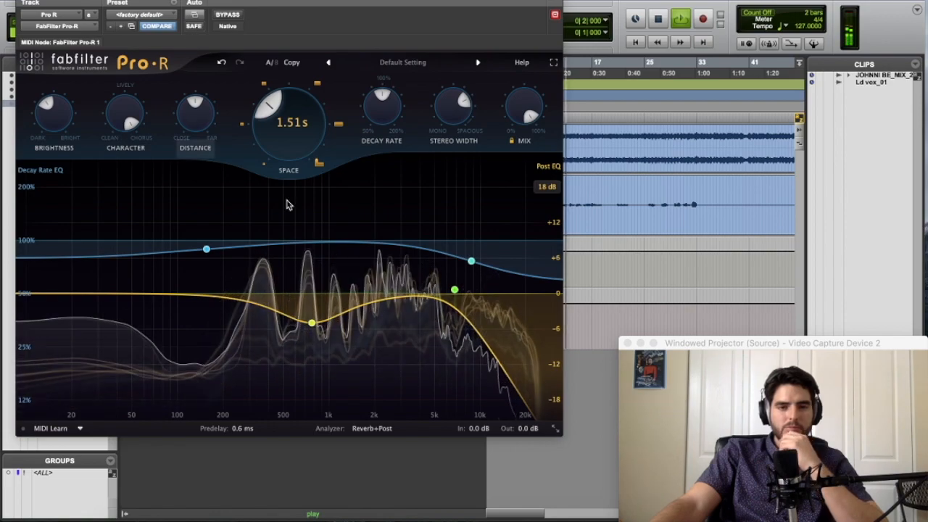
Step: Disable the Decay Rate EQ's 8758.2 Hz band and the Post EQ high cut during playback, and stop
mouse_move(454, 288)
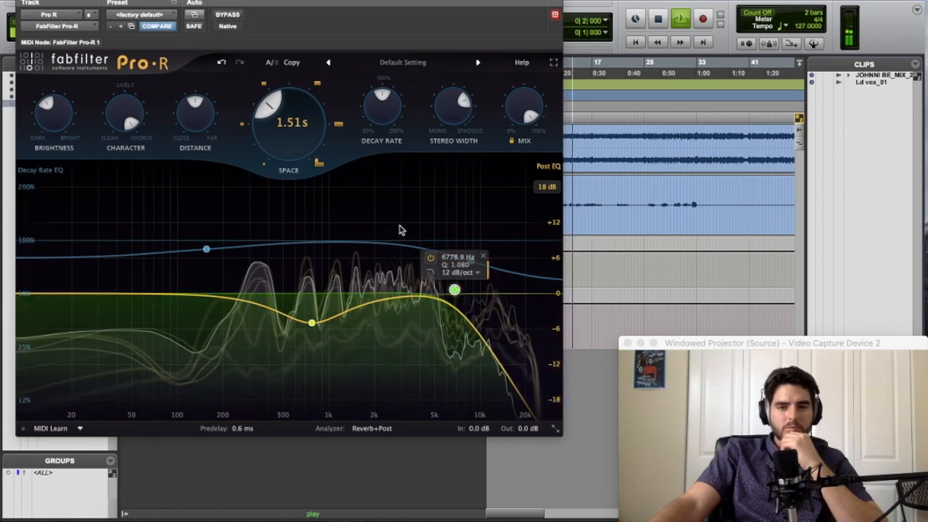
mouse_move(472, 263)
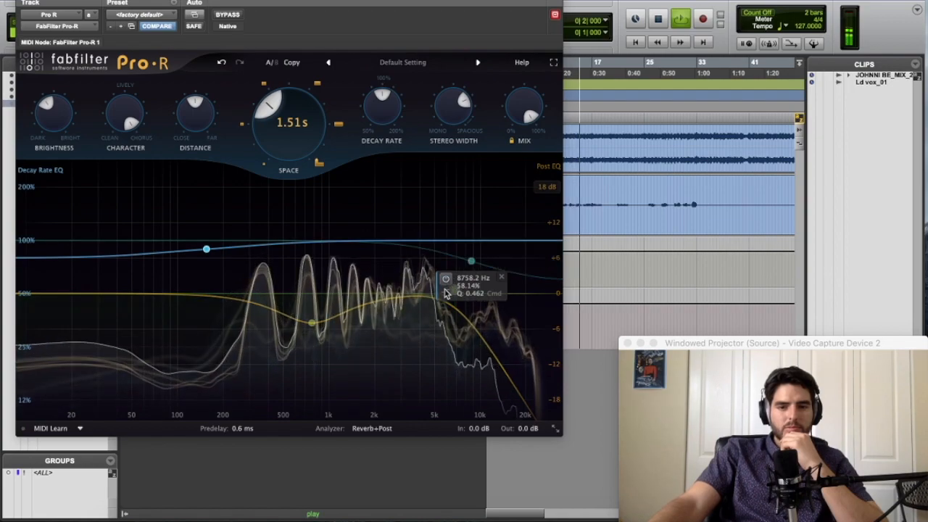
left_click(430, 258)
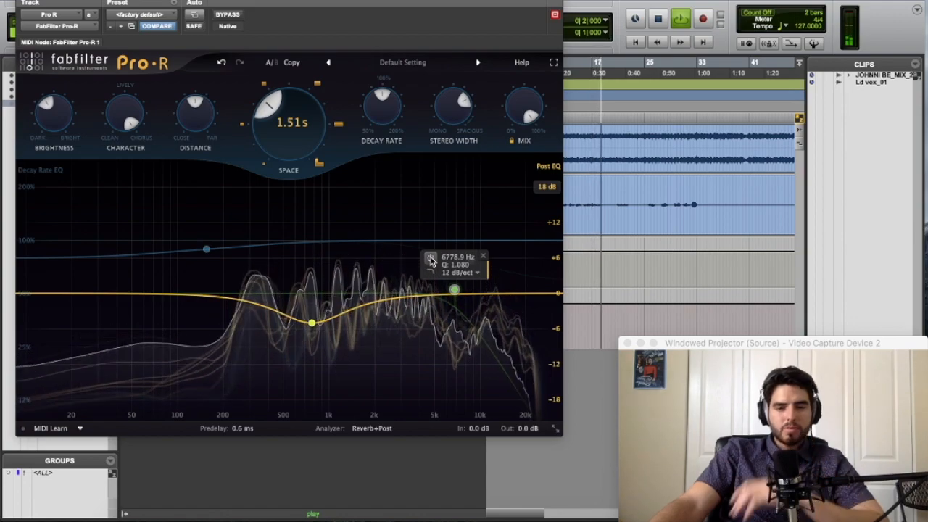
left_click(430, 258)
key("space")
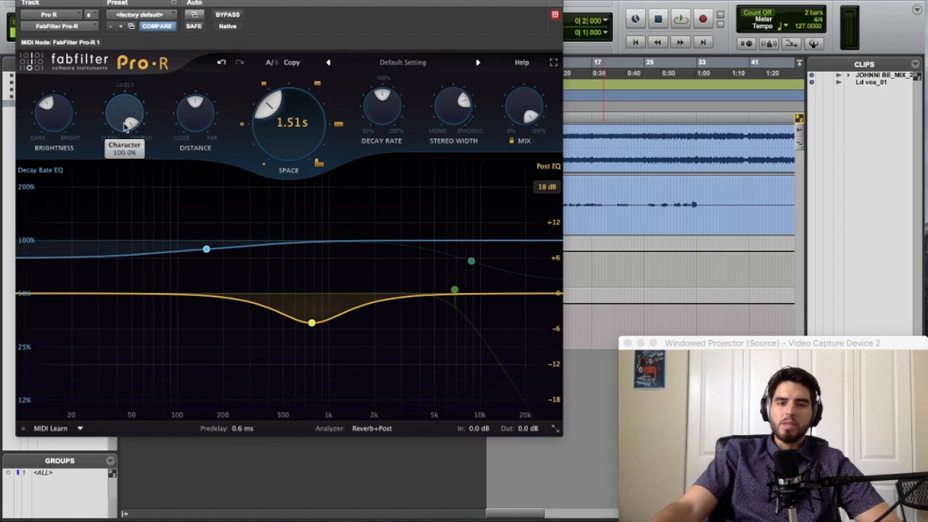
Step: Set Pro-R's Character to about its midpoint and re-enable the Post EQ high cut
left_click_drag(142, 113, 138, 107)
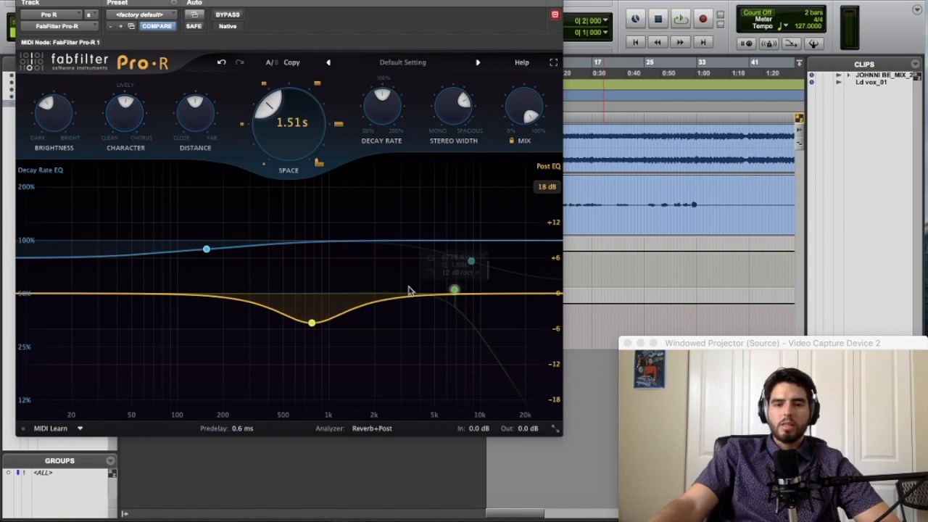
left_click(431, 261)
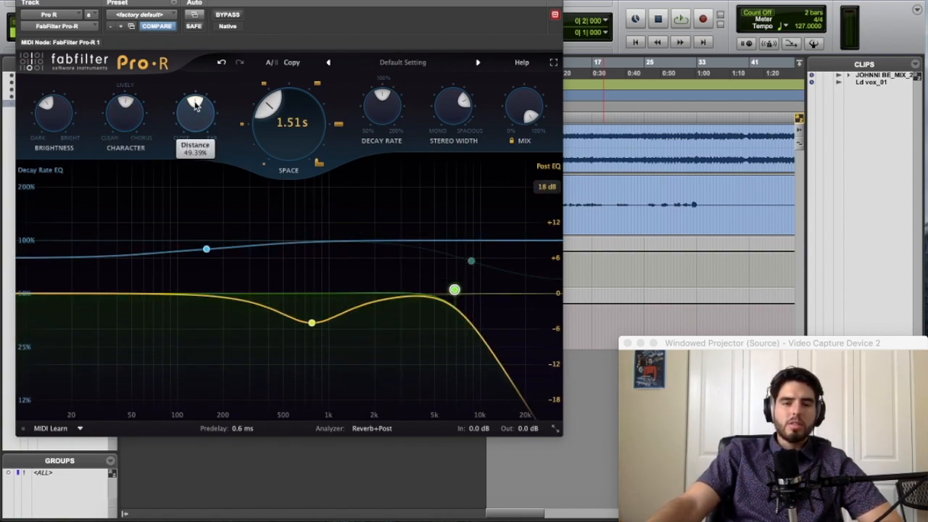
Step: Turn Pro-R's Distance all the way down to Close
left_click_drag(196, 104, 213, 169)
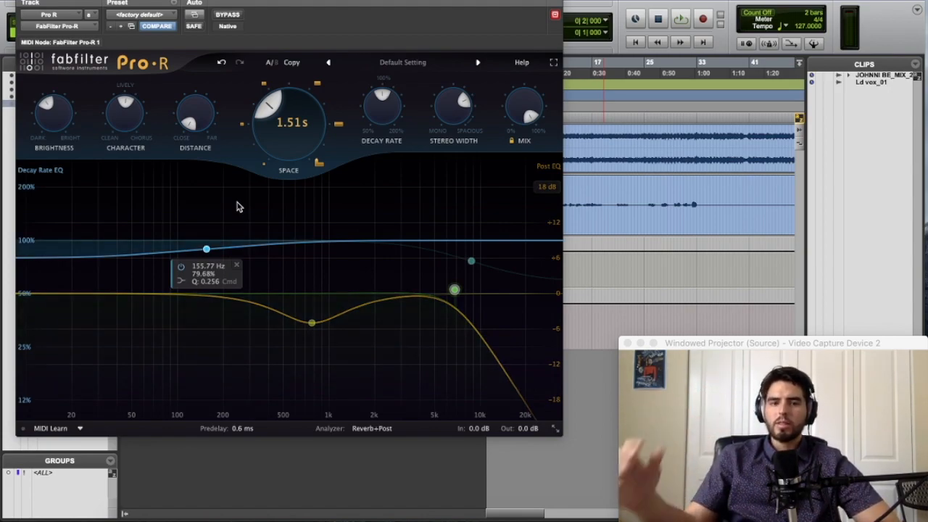
Step: Sweep Pro-R's Distance up to Far and back down to Close
left_click_drag(187, 119, 211, 138)
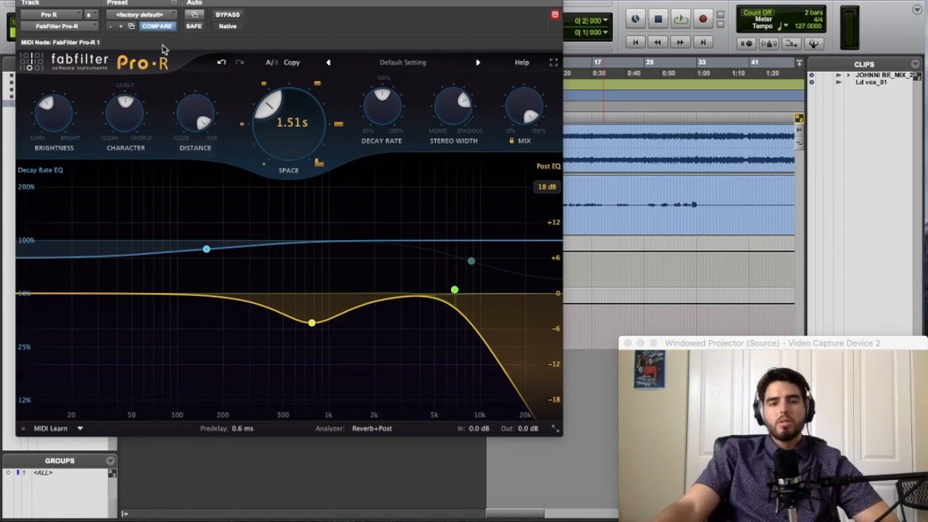
mouse_move(204, 123)
left_mouse_down()
mouse_move(183, 110)
mouse_move(187, 126)
left_mouse_up()
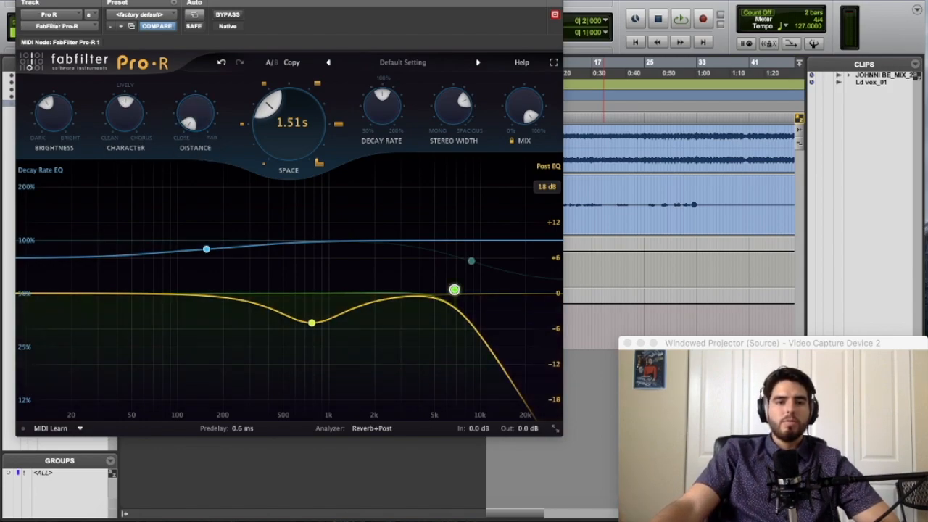
Step: Play the soloed lead vocal and set Pro-R's Distance to about its midpoint
left_click(23, 0)
key("space")
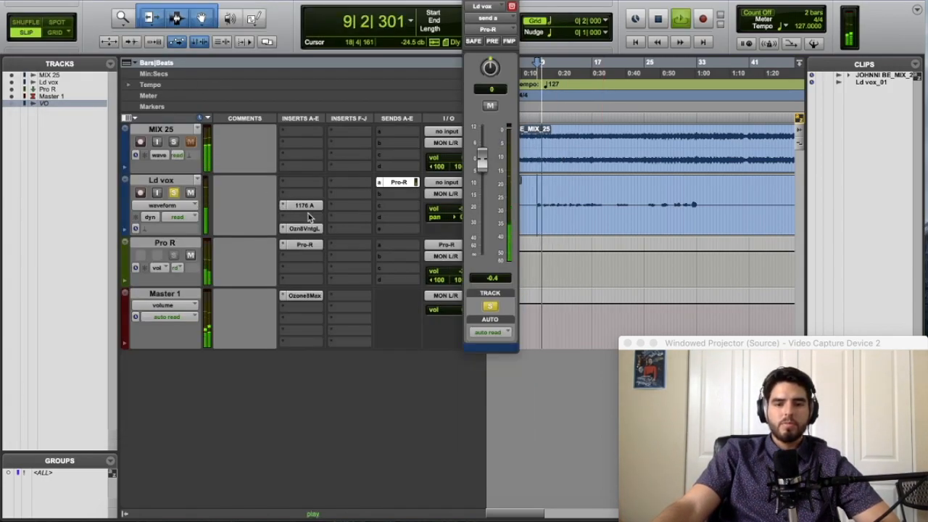
left_click(305, 244)
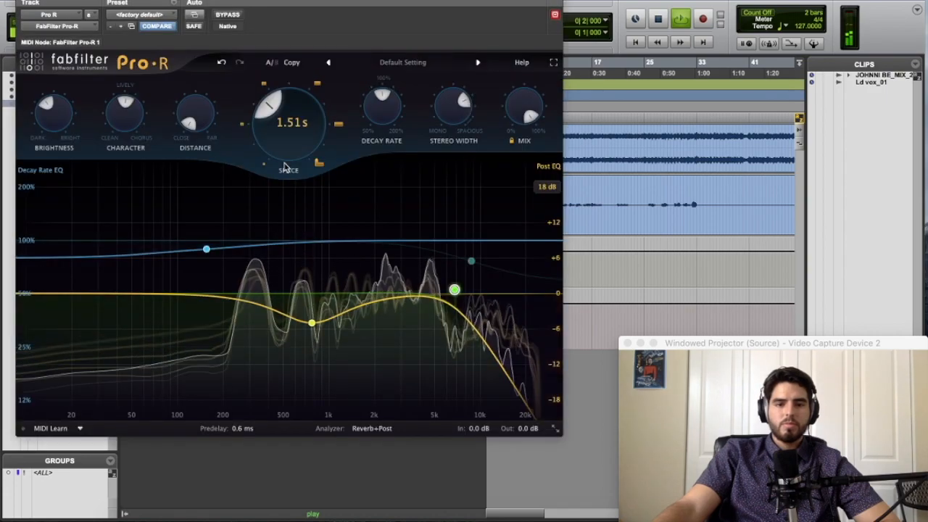
mouse_move(288, 147)
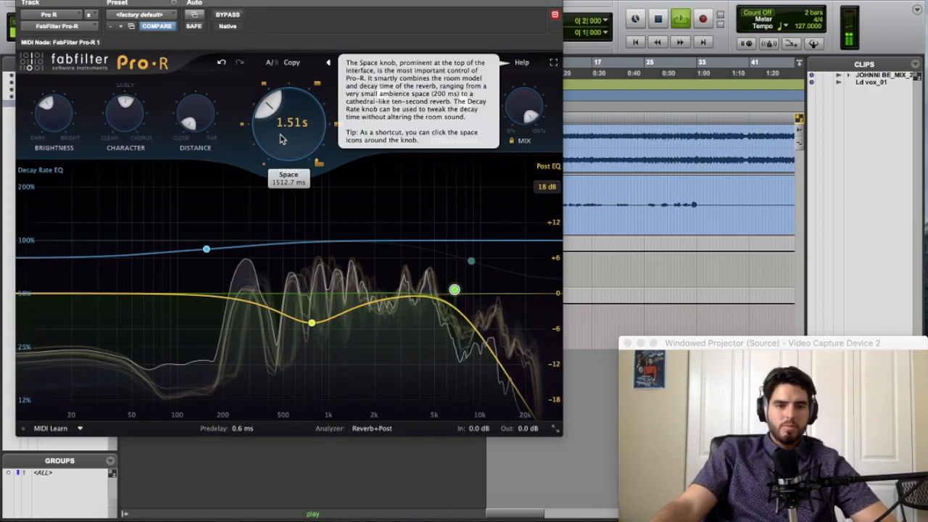
mouse_move(189, 127)
left_click_drag(188, 127, 207, 109)
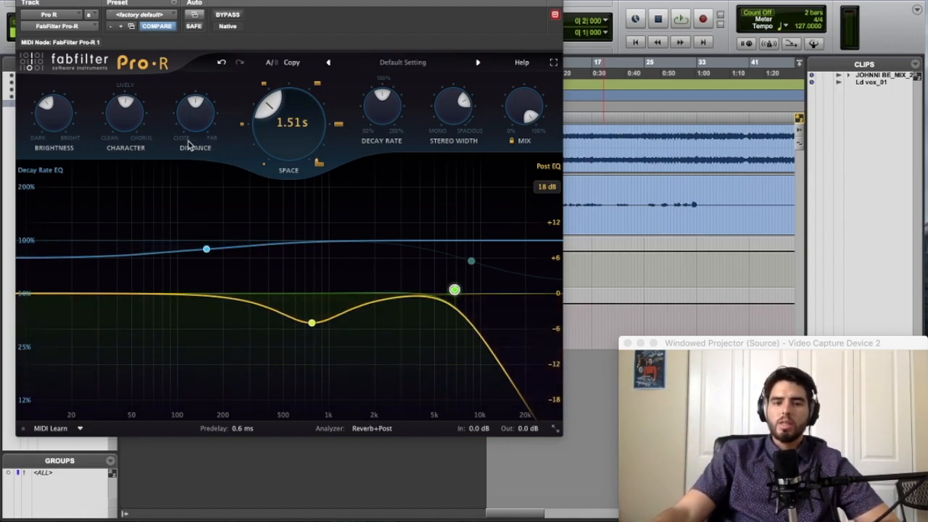
mouse_move(194, 111)
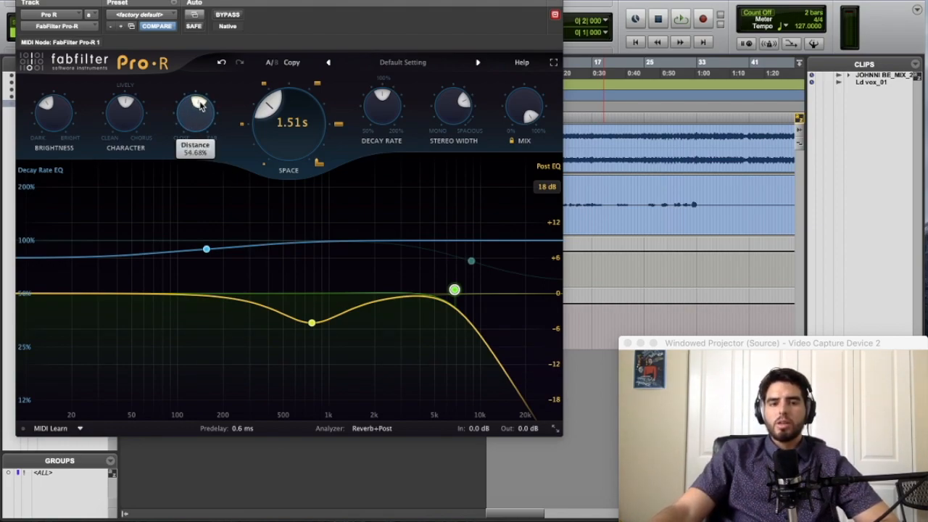
mouse_move(210, 109)
left_mouse_down()
mouse_move(215, 140)
mouse_move(208, 107)
left_mouse_up()
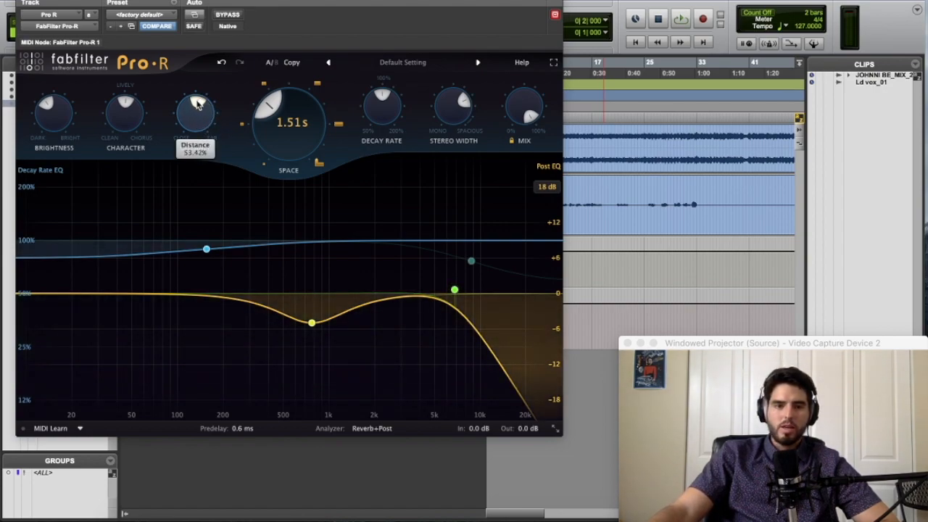
left_click_drag(197, 106, 194, 109)
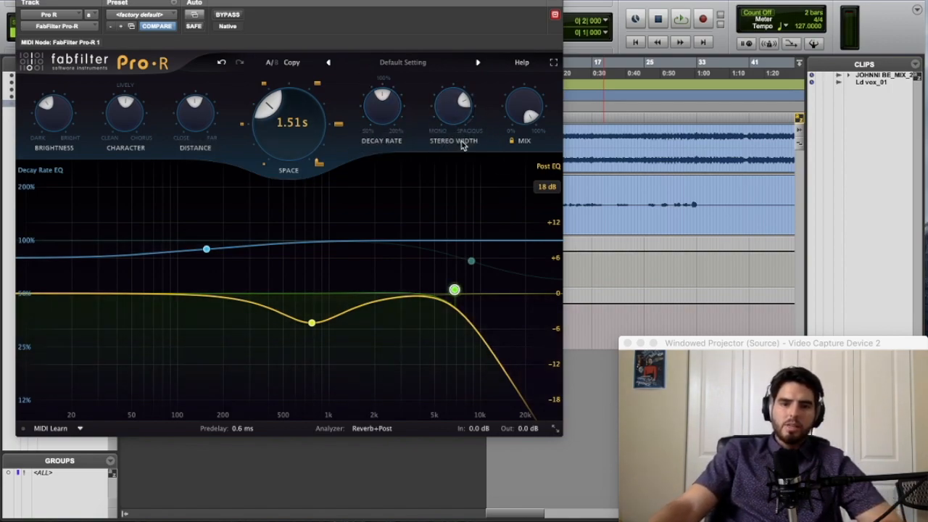
Step: Turn Pro-R's Stereo Width fully down to Mono, and return it to its earlier position toward Spacious
mouse_move(464, 102)
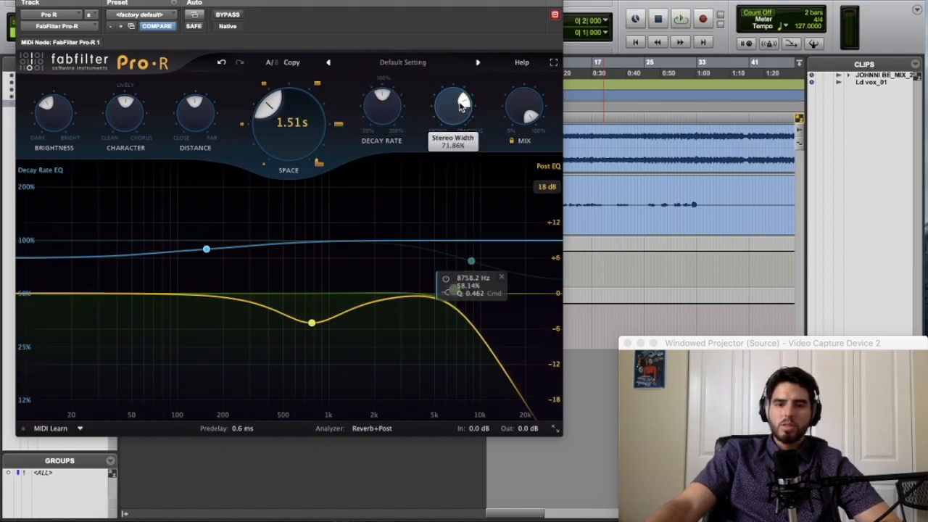
mouse_move(463, 121)
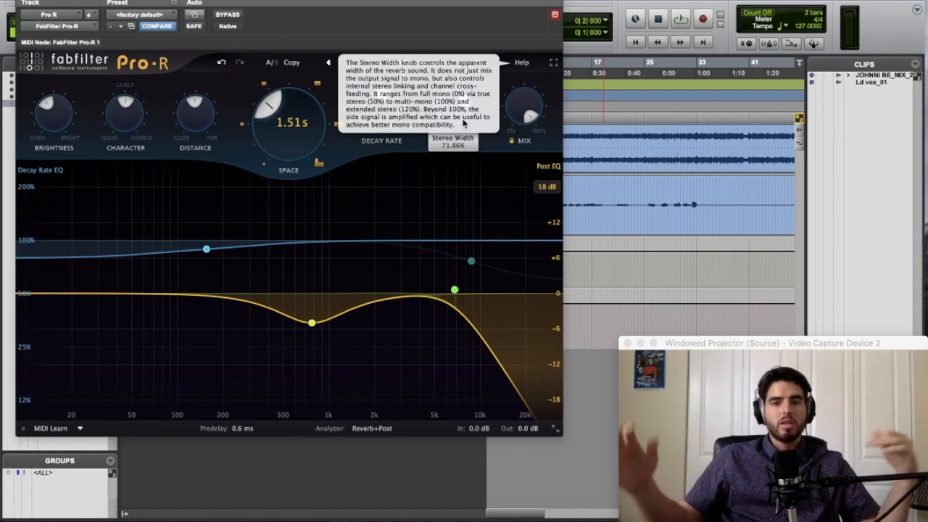
left_click_drag(459, 95, 451, 148)
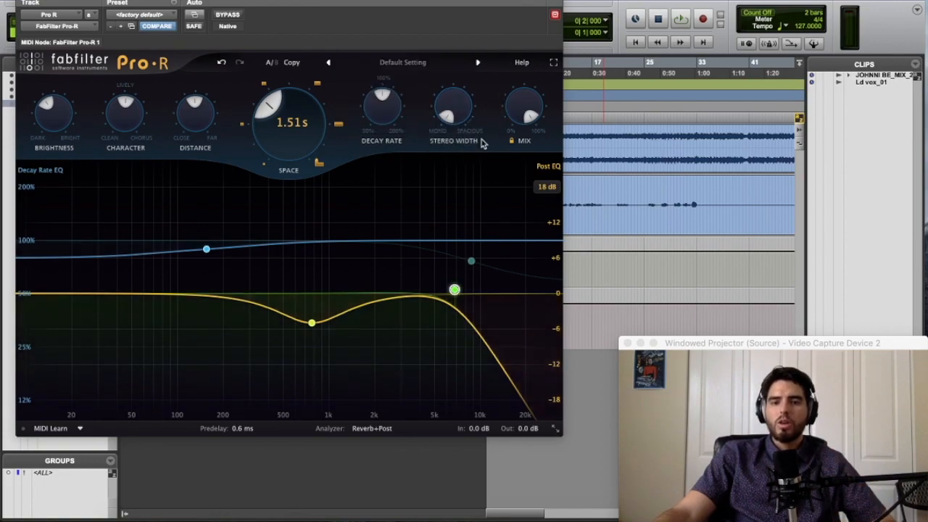
left_click_drag(448, 114, 457, 97)
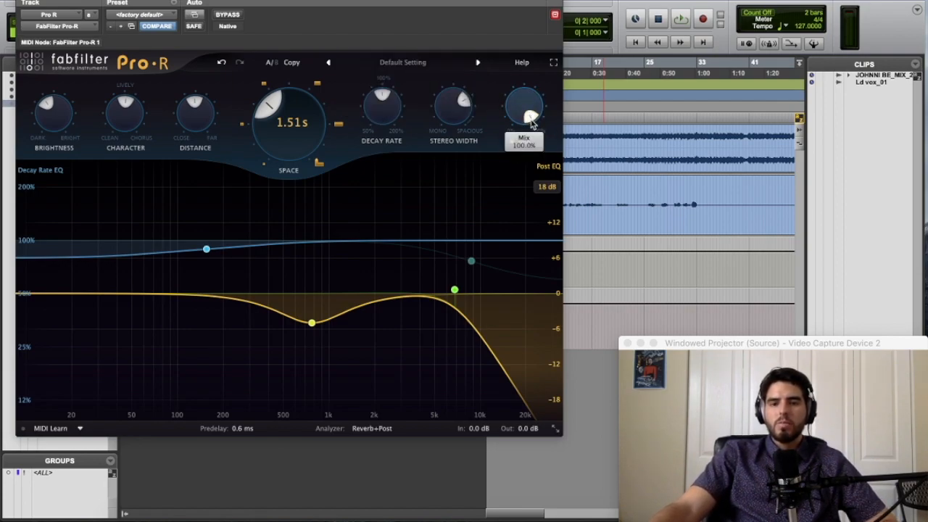
Step: Check Pro-R's Mix setting, the vocal's reverb send level and the Post EQ high cut's settings
mouse_move(532, 119)
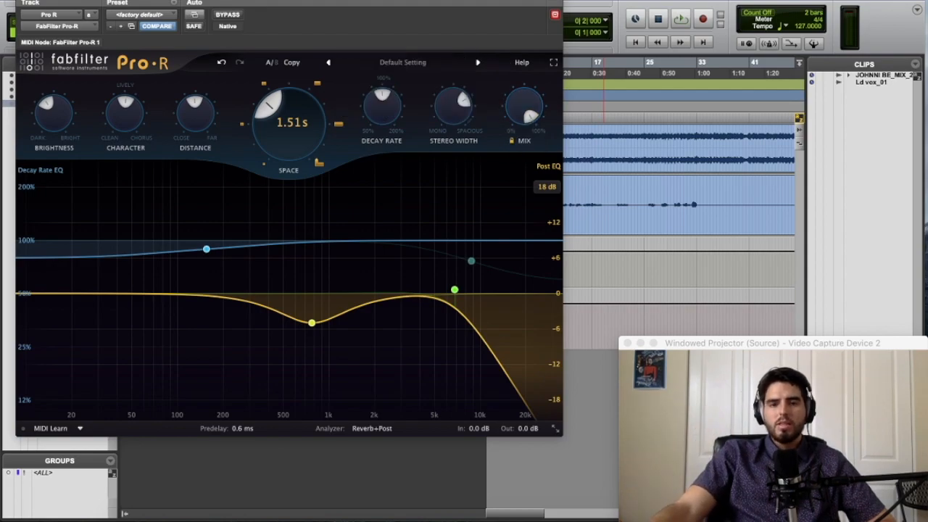
left_click(23, 1)
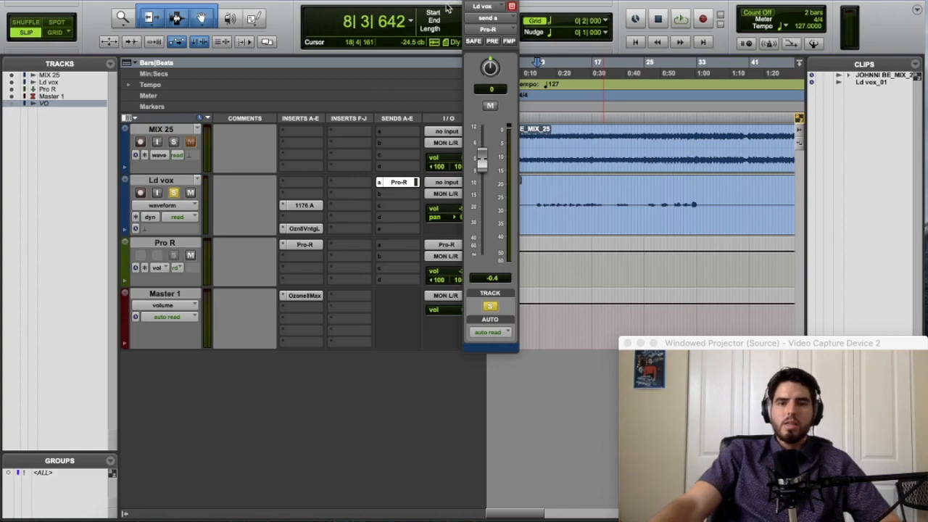
left_click(305, 245)
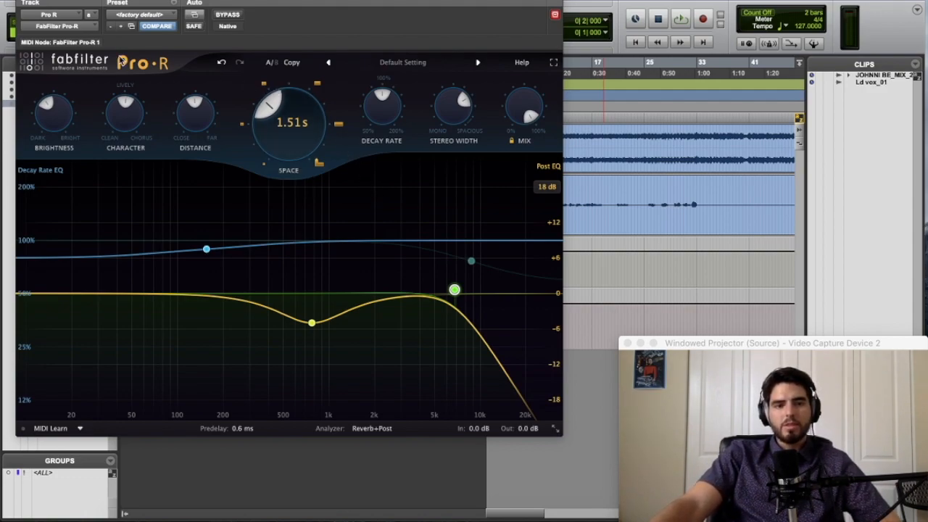
mouse_move(468, 292)
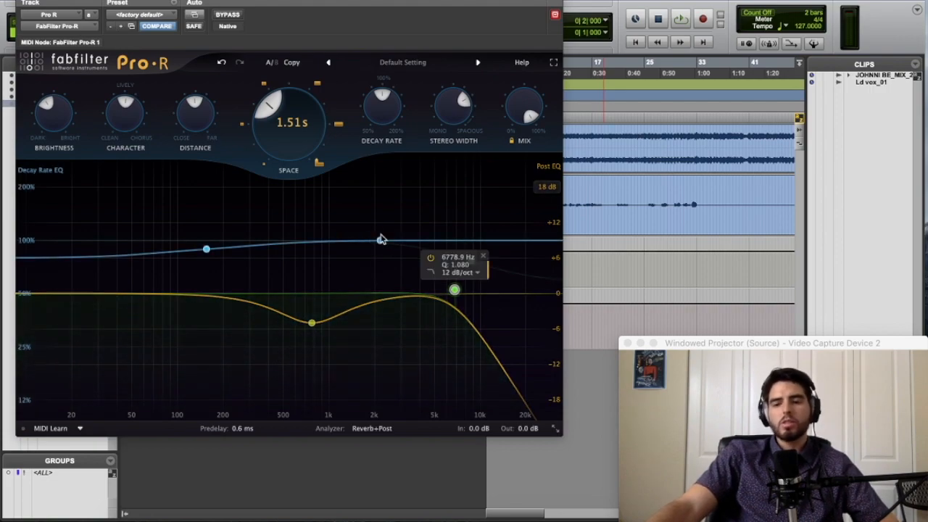
left_click(23, 1)
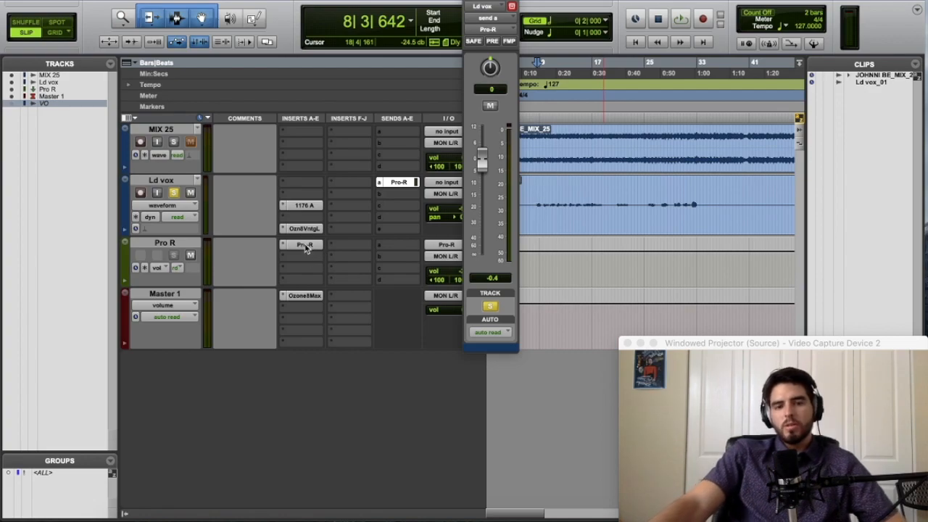
left_click(305, 246)
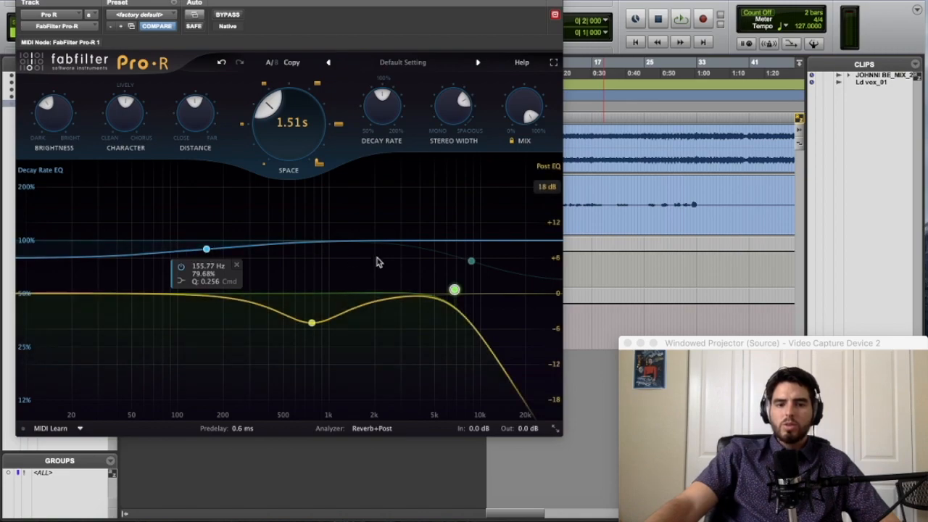
Step: Re-enable the Decay Rate EQ's high band, raise it to 200% at 6479.8 Hz, and close the plug-in and send windows
double_click(471, 261)
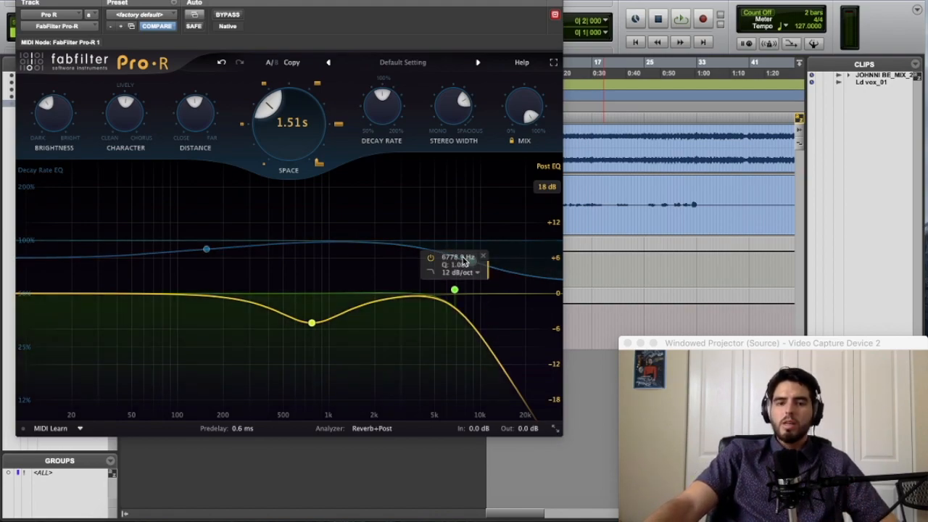
left_click_drag(471, 261, 463, 198)
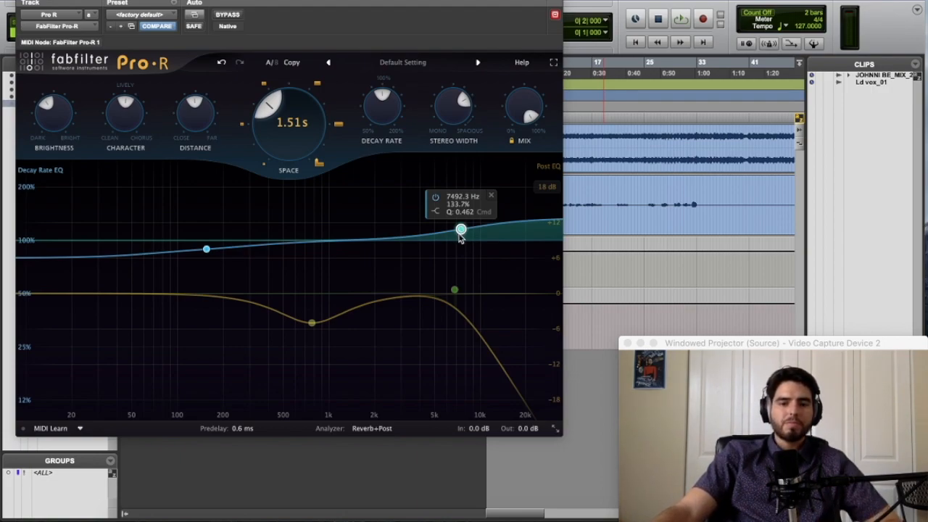
left_click_drag(463, 231, 453, 194)
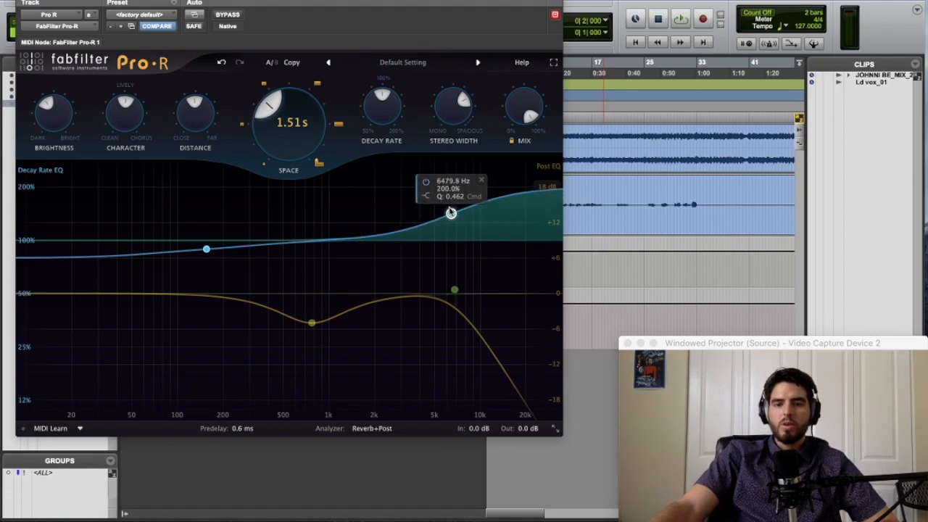
left_click(24, 1)
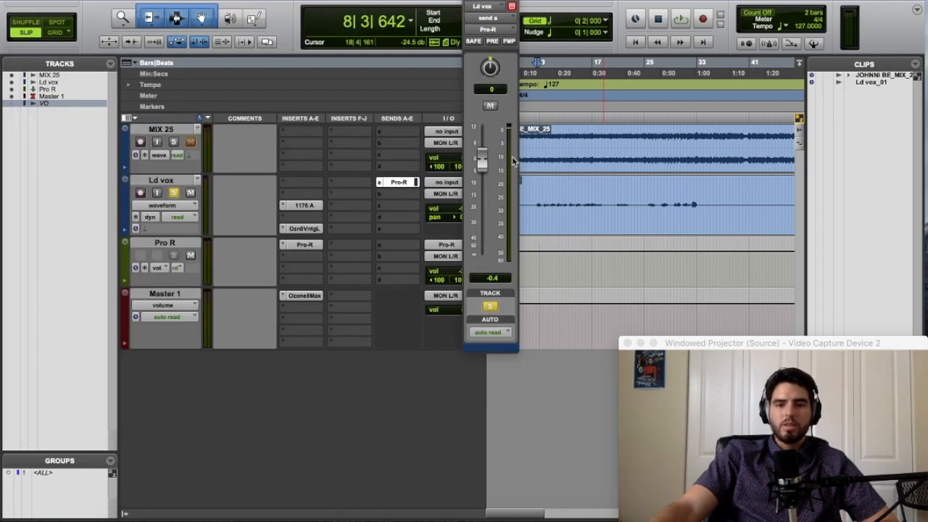
left_click(470, 0)
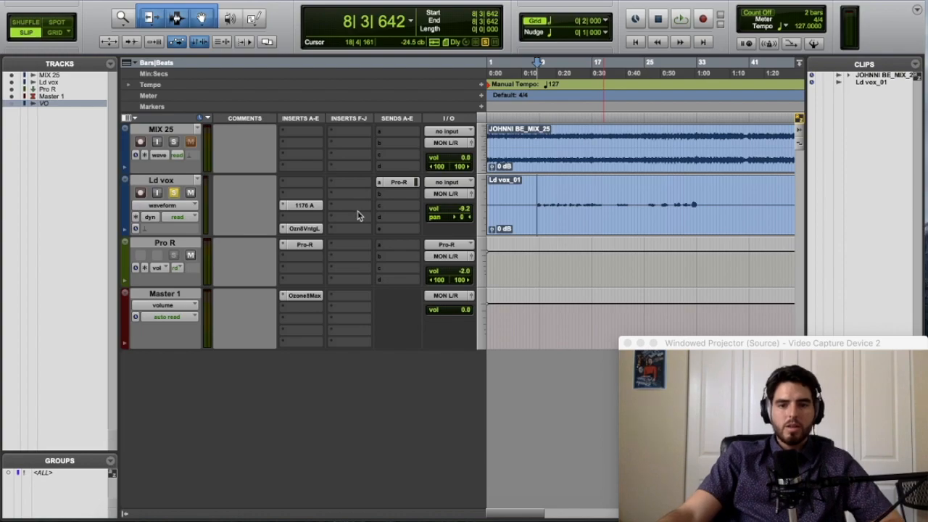
Step: Play the soloed vocal with Pro-R open, shift the high decay band to 4616 Hz at 200%, and stop
key("space")
left_click(312, 248)
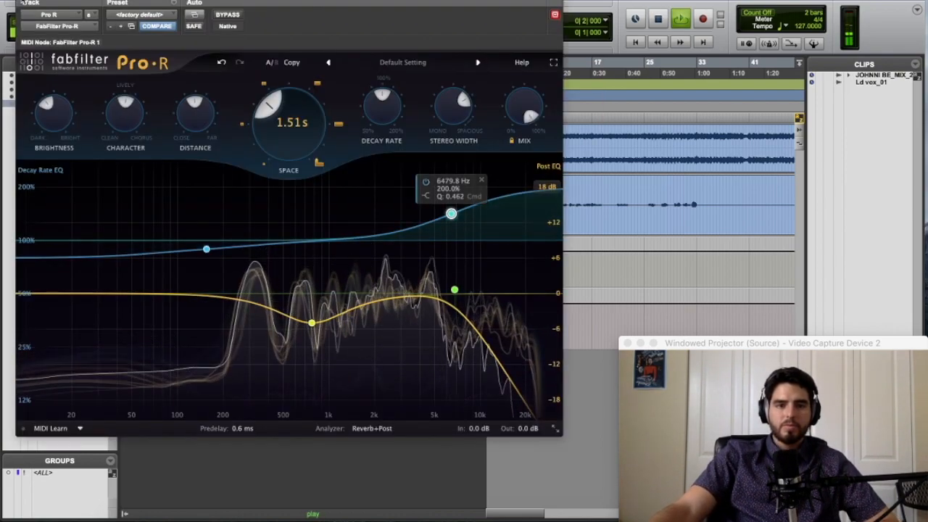
left_click_drag(451, 214, 429, 213)
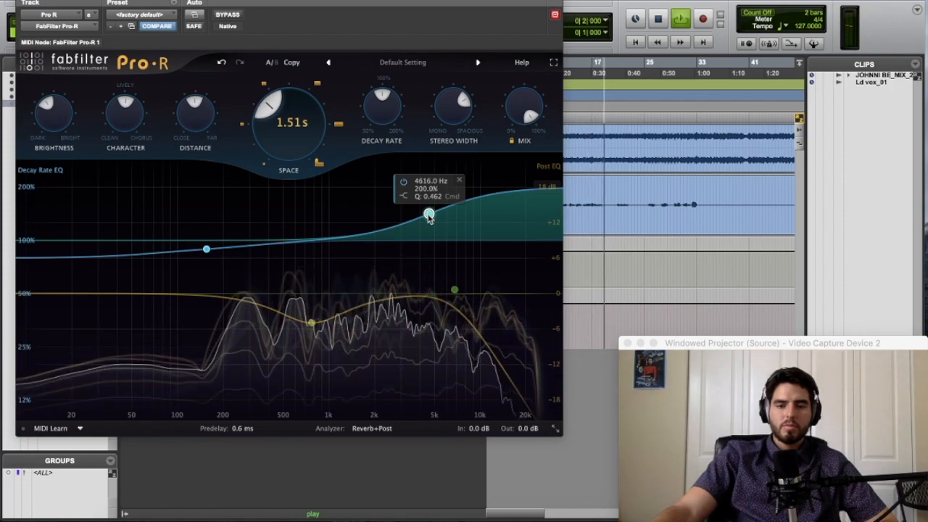
key("space")
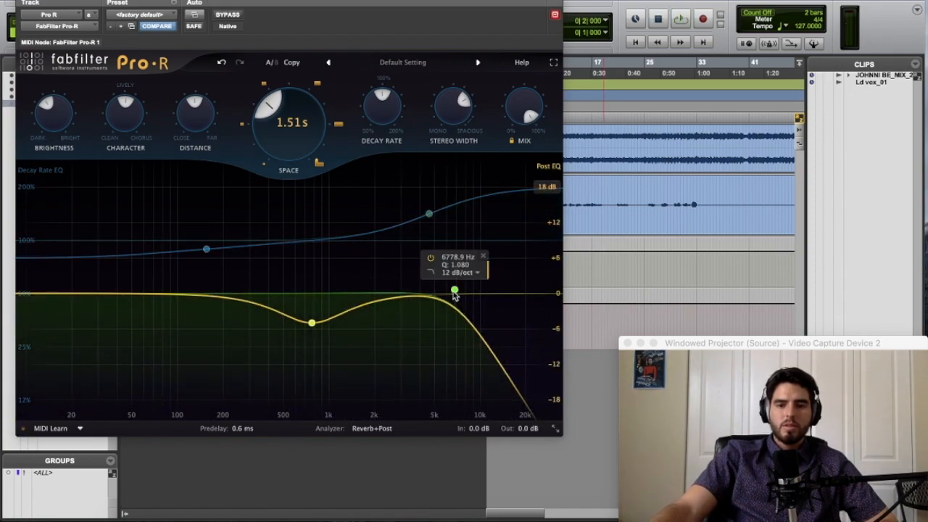
Step: Move the Post EQ high cut to 8726.7 Hz and the high decay band to 5689.4 Hz at 184.4%, and audition the result
left_click_drag(455, 293, 470, 290)
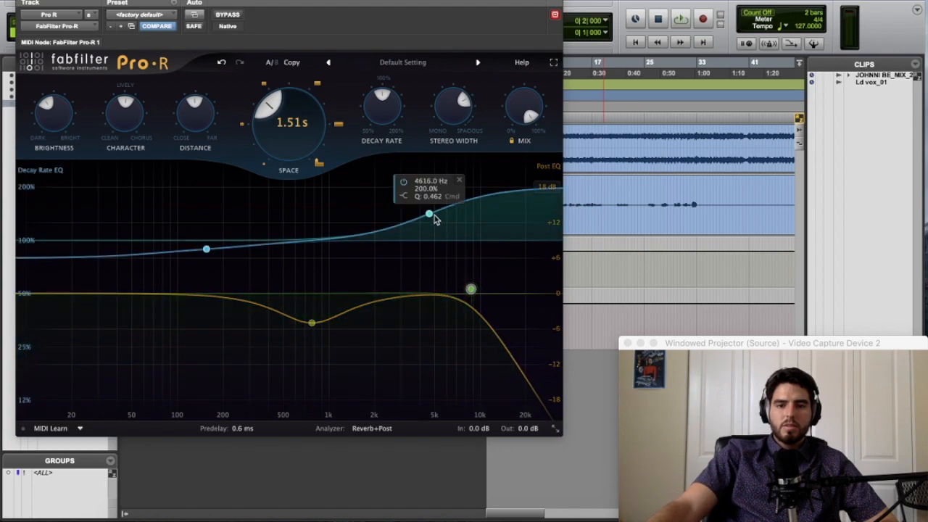
left_click_drag(429, 216, 443, 220)
key("space")
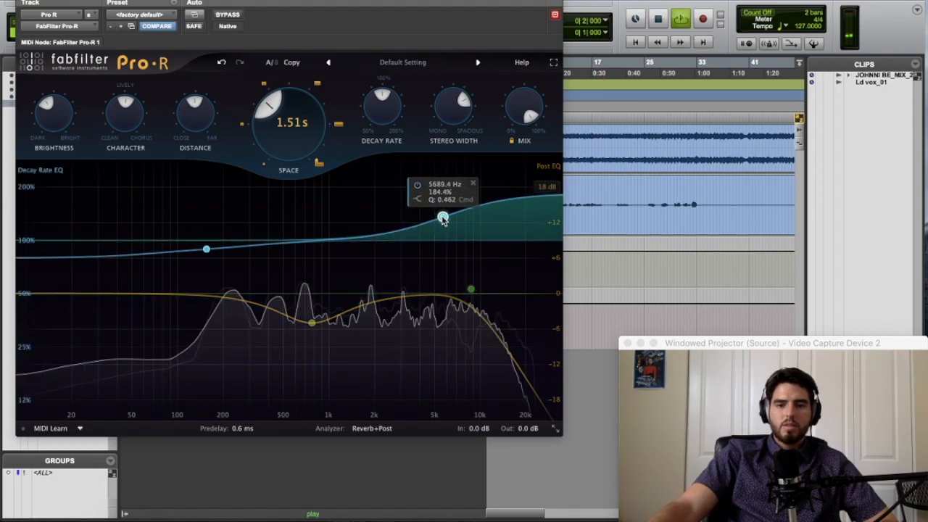
key("space")
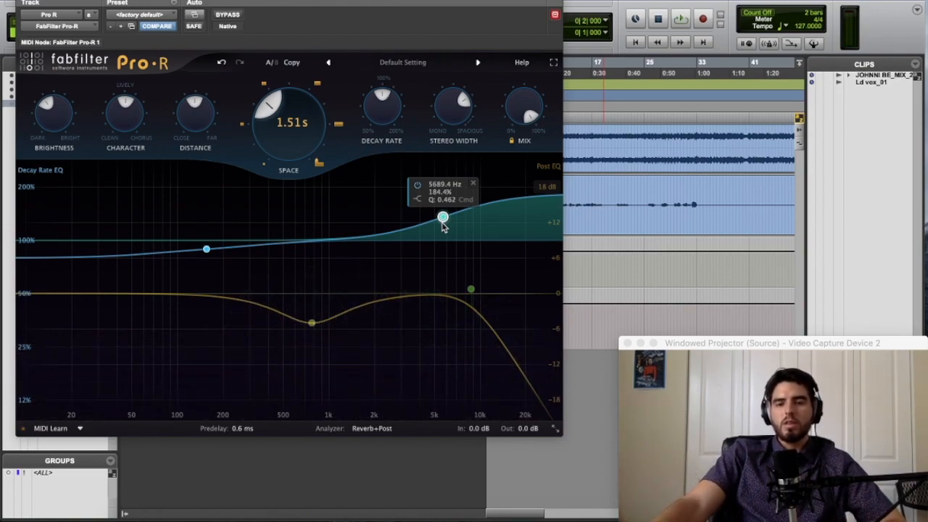
Step: Lower the Decay Rate EQ's high band to 68.7% at 8364 Hz
left_click_drag(443, 218, 471, 298)
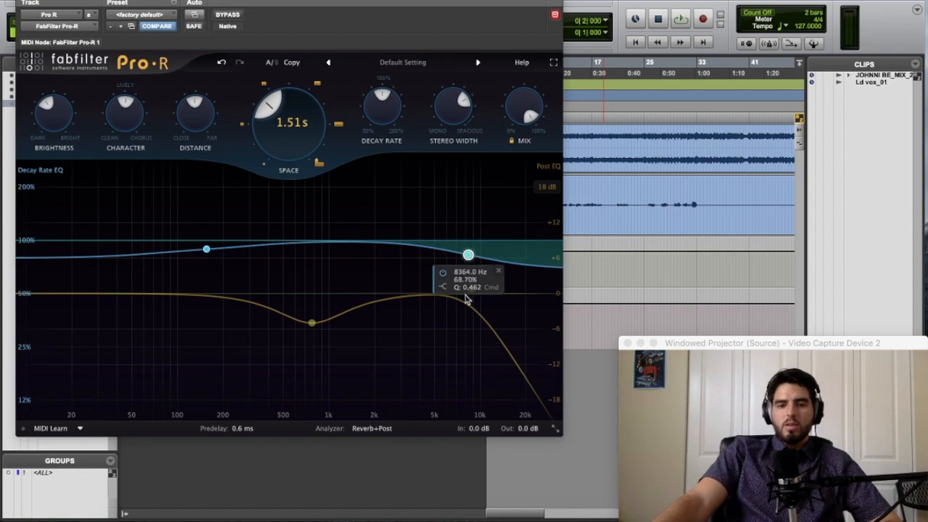
left_click(469, 293)
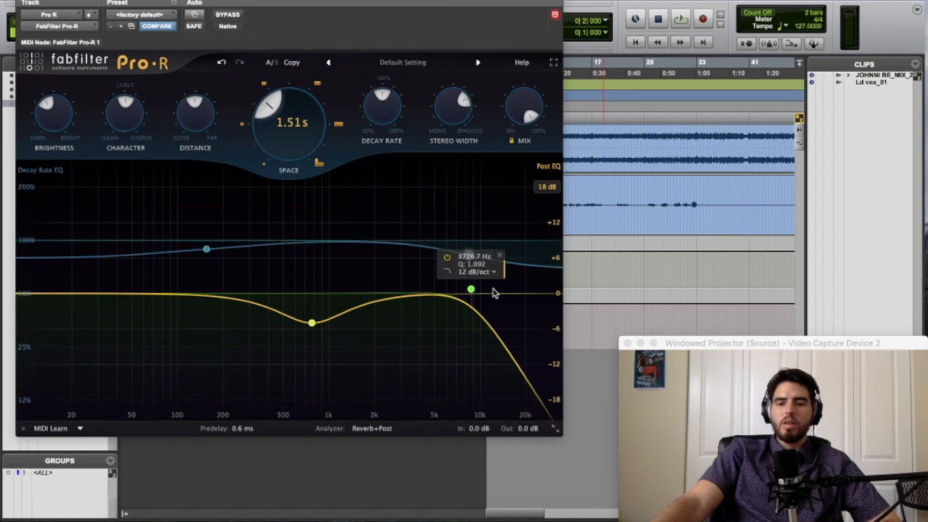
left_click(468, 256)
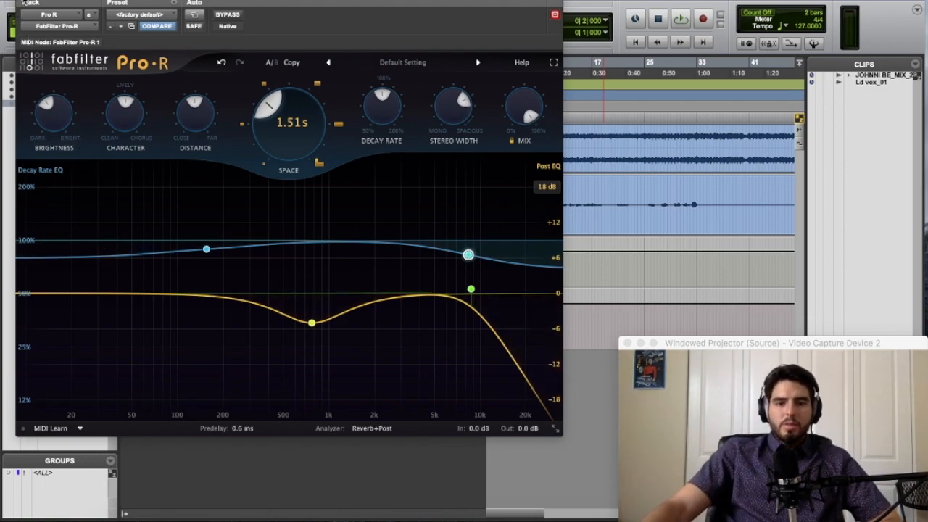
Step: Close Pro-R and play the full mix with the lead vocal unsoloed and the MIX 25 track unmuted
left_click(23, 2)
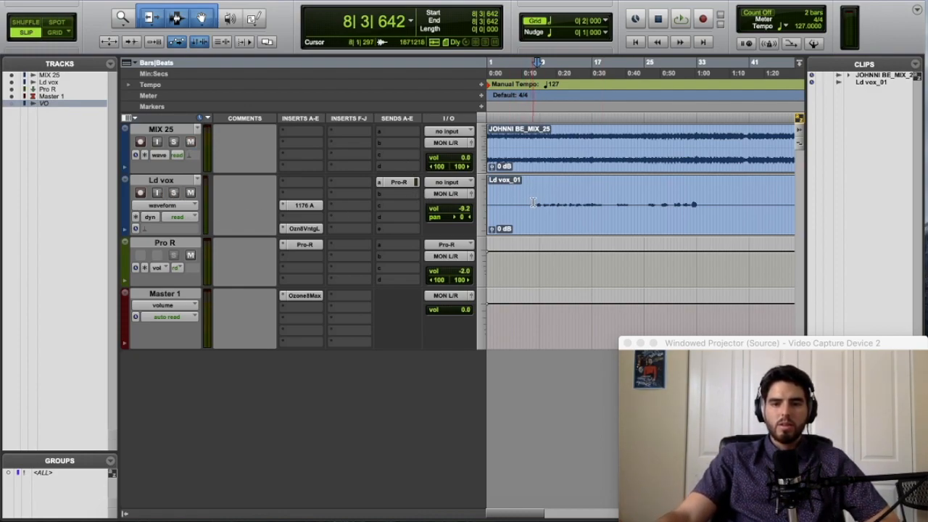
key("space")
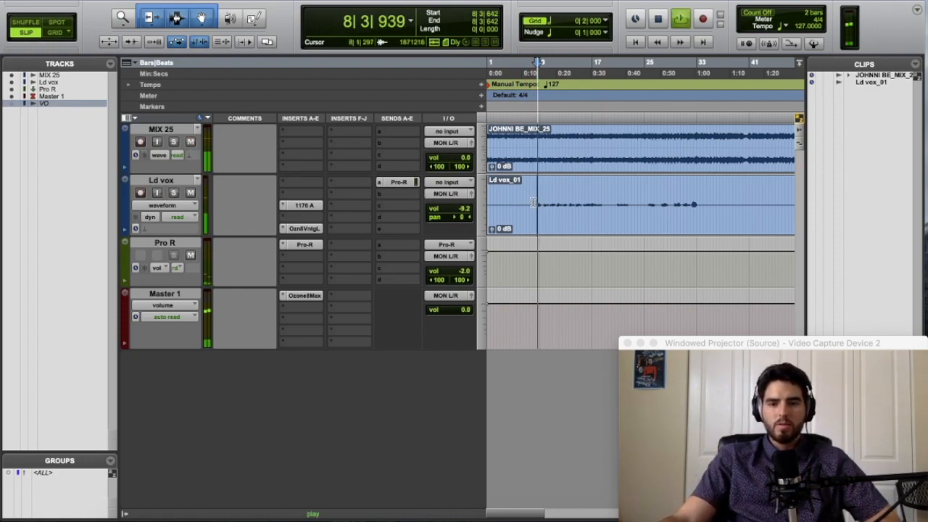
Step: Open the Pro-R reverb on the Pro R track during playback and raise its Space to 1.71 s
left_click(312, 248)
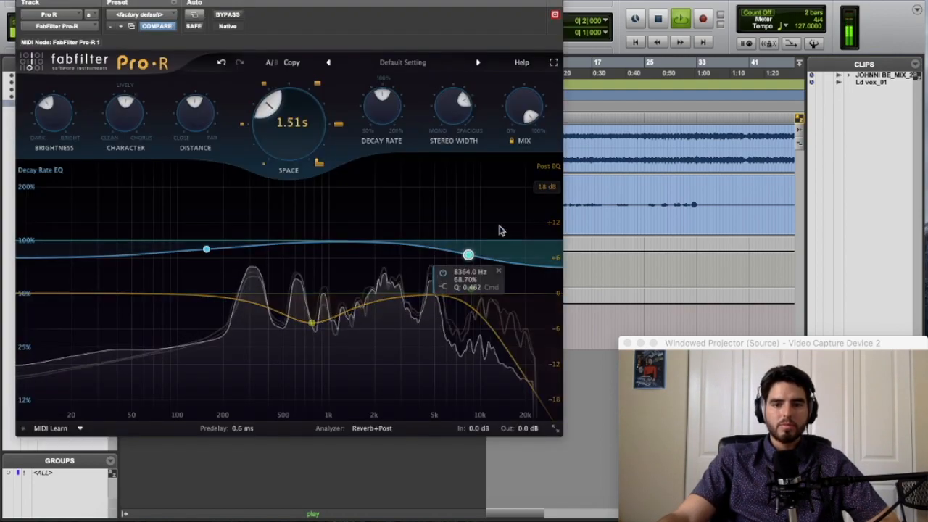
mouse_move(269, 106)
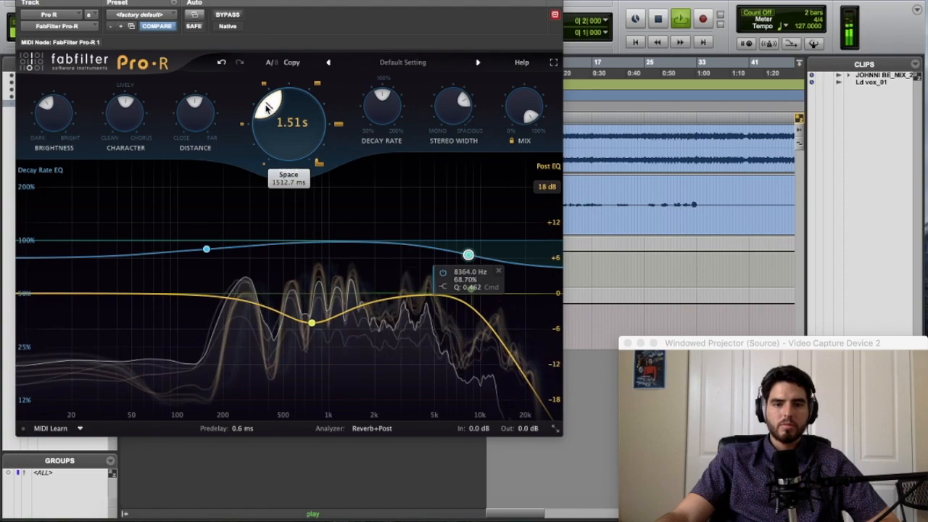
scroll(270, 106, "up", 5)
scroll(270, 106, "up", 1)
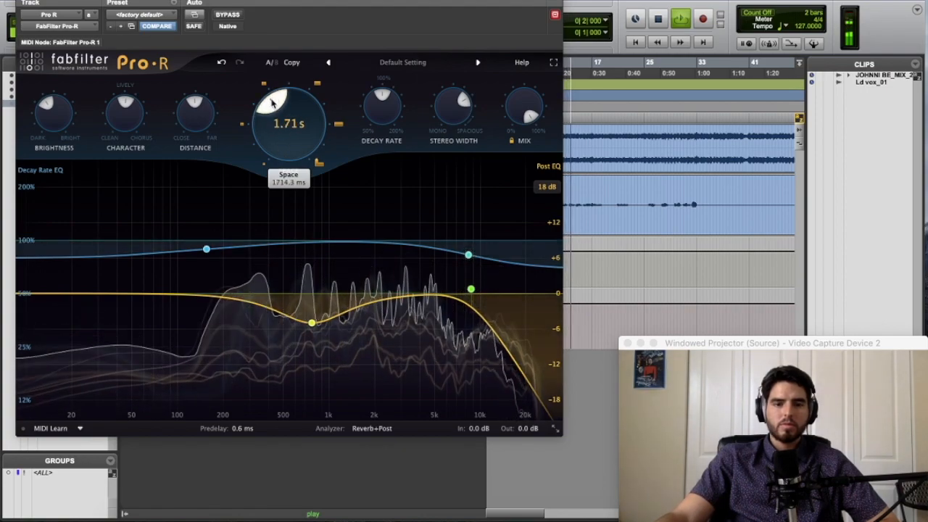
Step: Move Pro-R's Post EQ high cut to 9779.7 Hz, listen to it in the mix, and close the plug-in
mouse_move(471, 289)
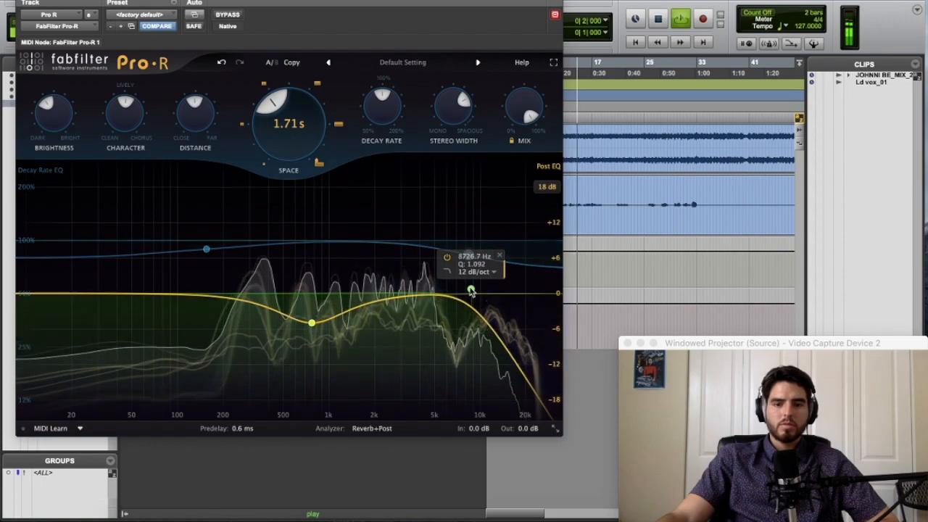
left_click_drag(472, 289, 478, 290)
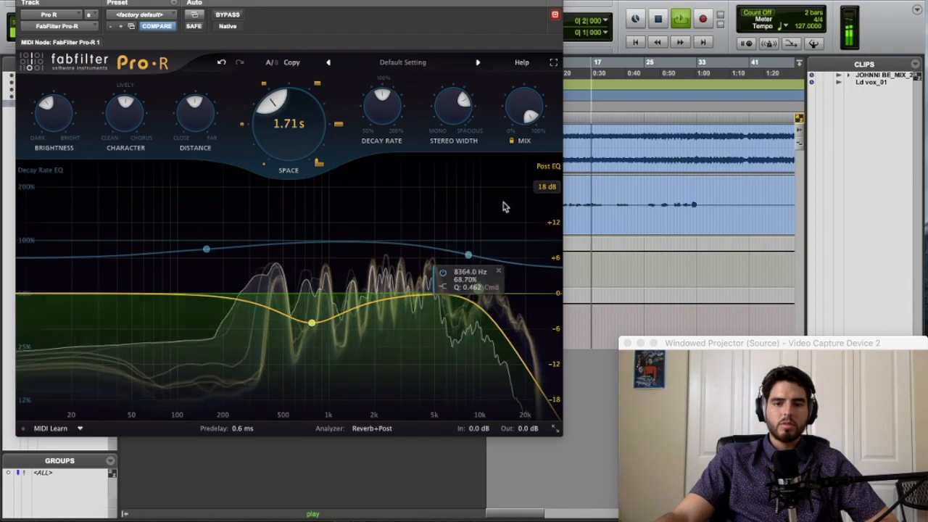
left_click(468, 255)
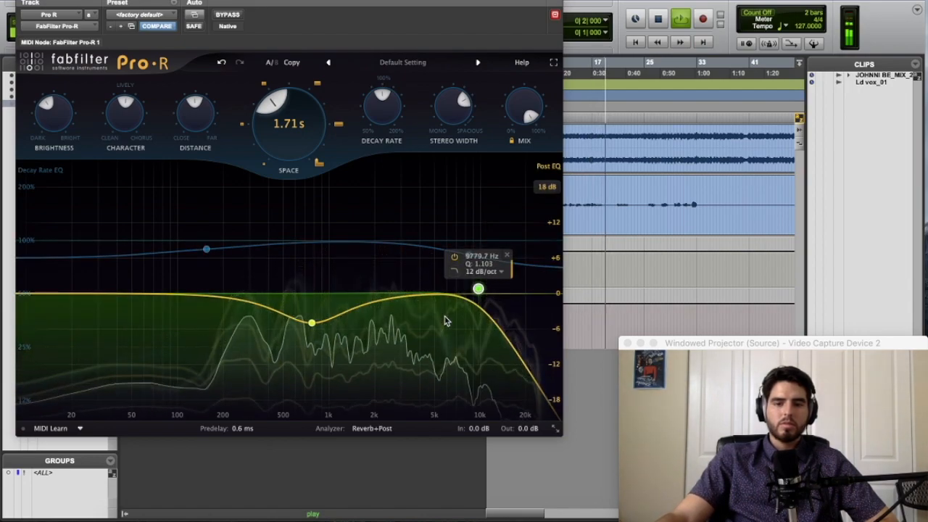
left_click(23, 1)
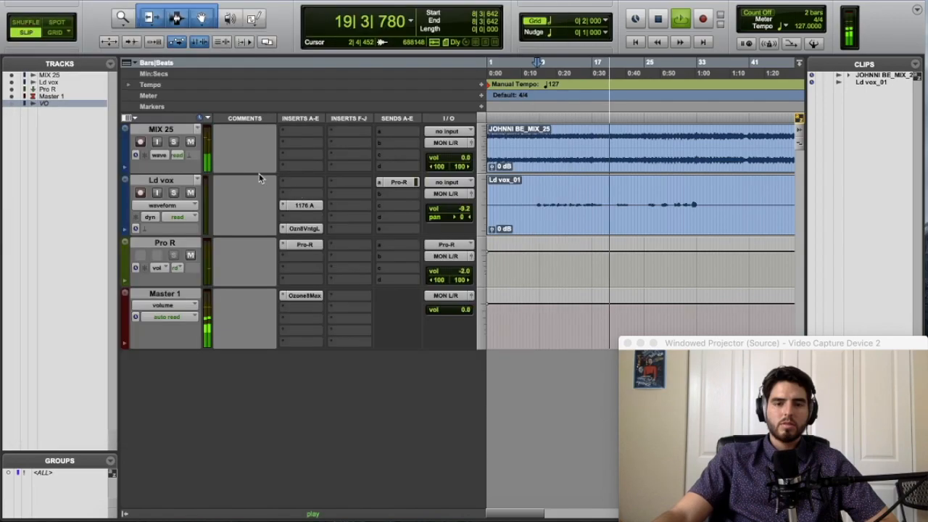
Step: Inspect the Ld vox track's Pro-R send while the mix plays, stop playback, and reopen the send's controls
left_click(399, 182)
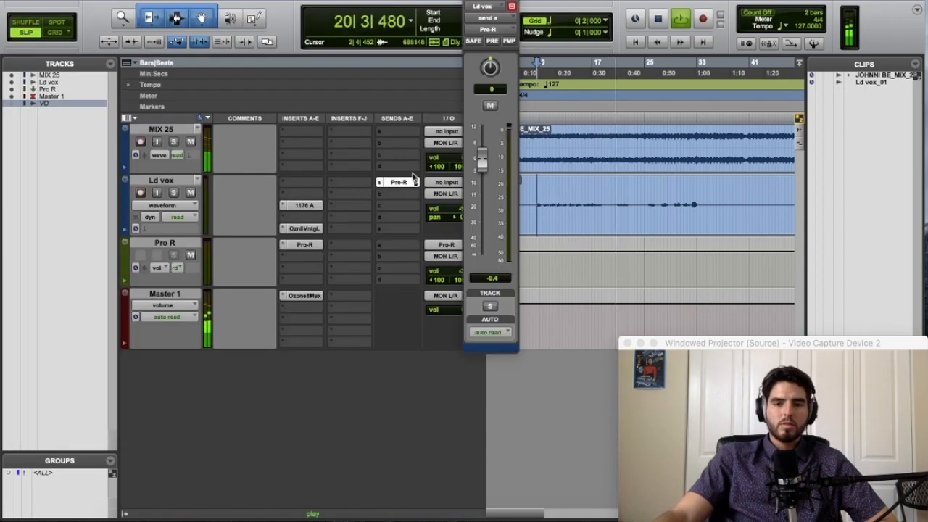
left_click(470, 1)
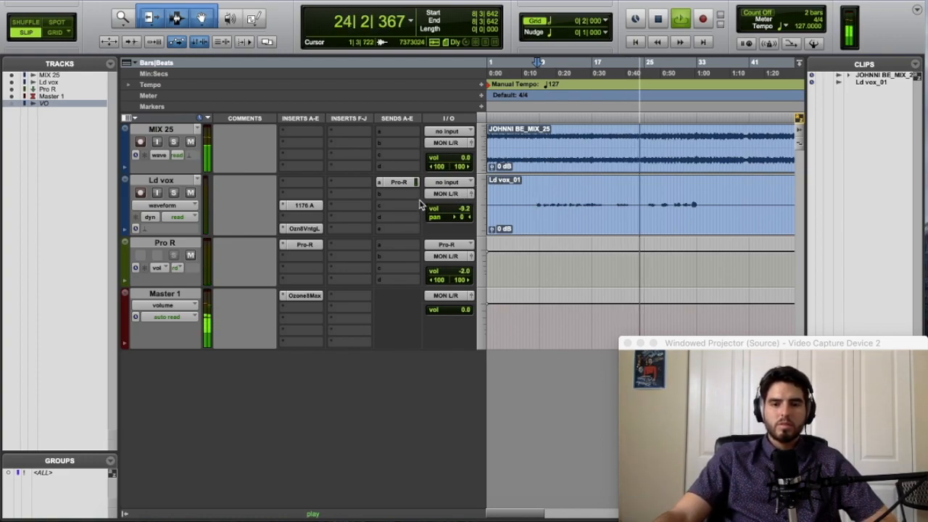
key("space")
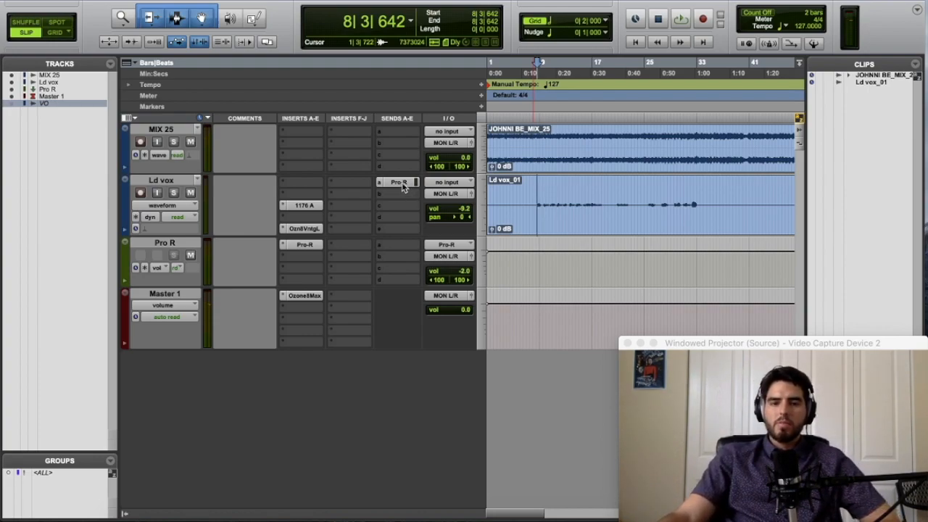
left_click(399, 182)
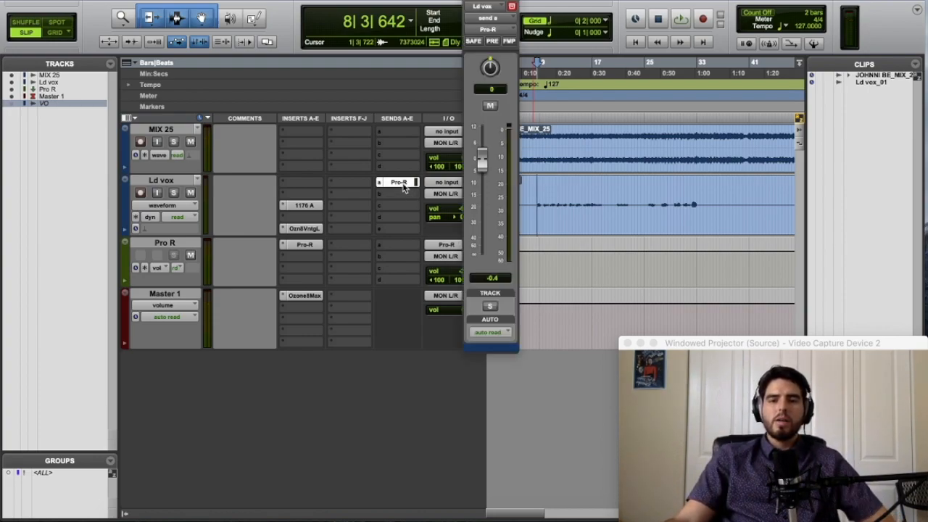